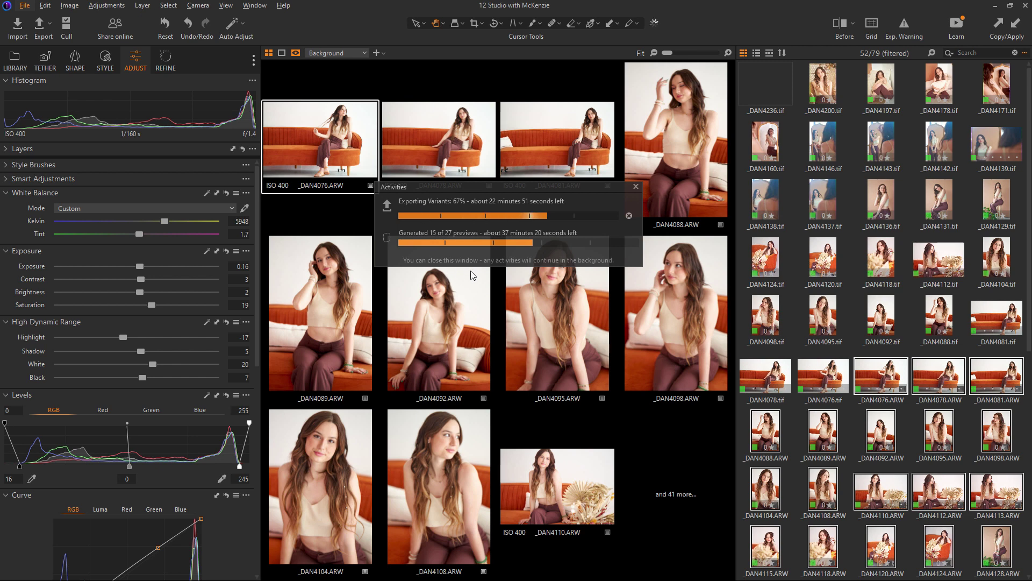
In the file manager, select _DAN4076.tif in the Capture folder and run Portrait Action for McKenzie.exe from the Project Files folder.
left_click_drag(1031, 126, 646, 61)
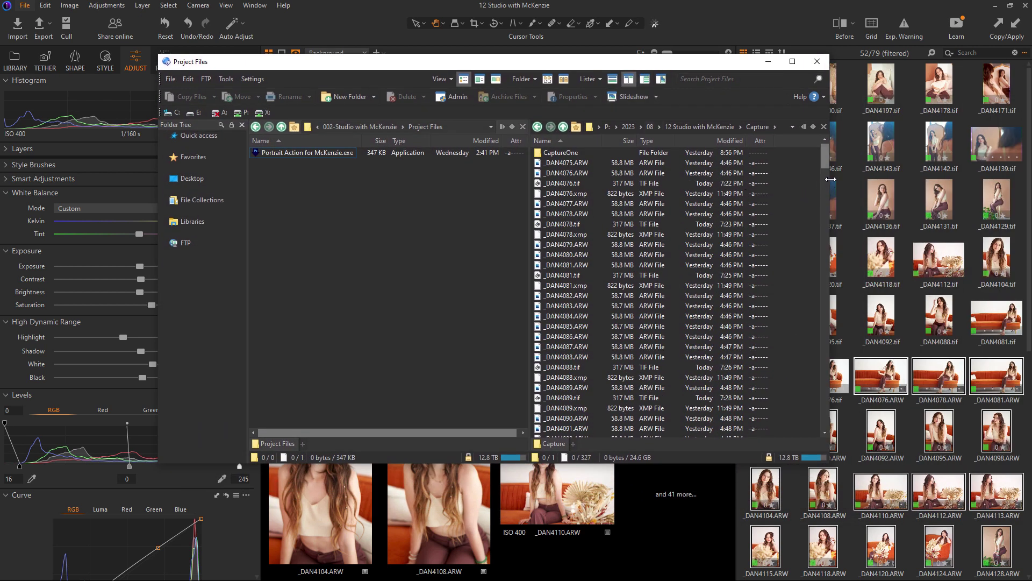
left_click_drag(828, 185, 917, 186)
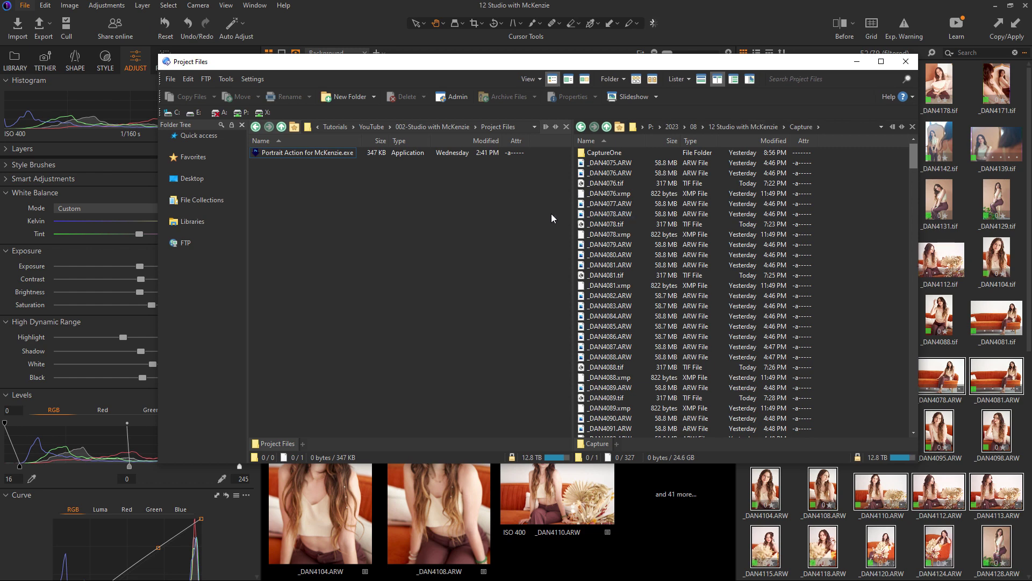
left_click(604, 184)
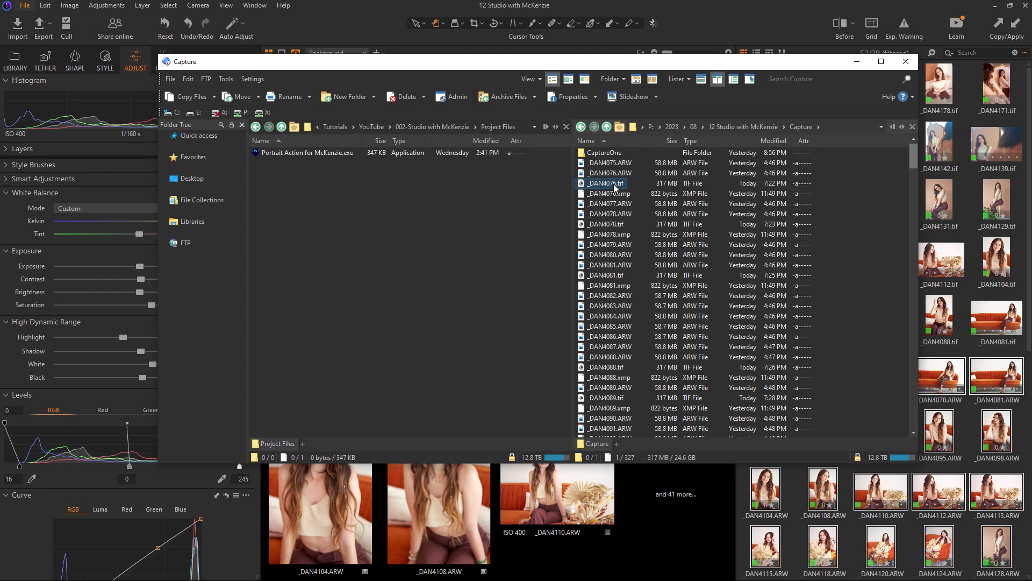
left_click_drag(314, 156, 303, 154)
left_click_drag(321, 152, 321, 153)
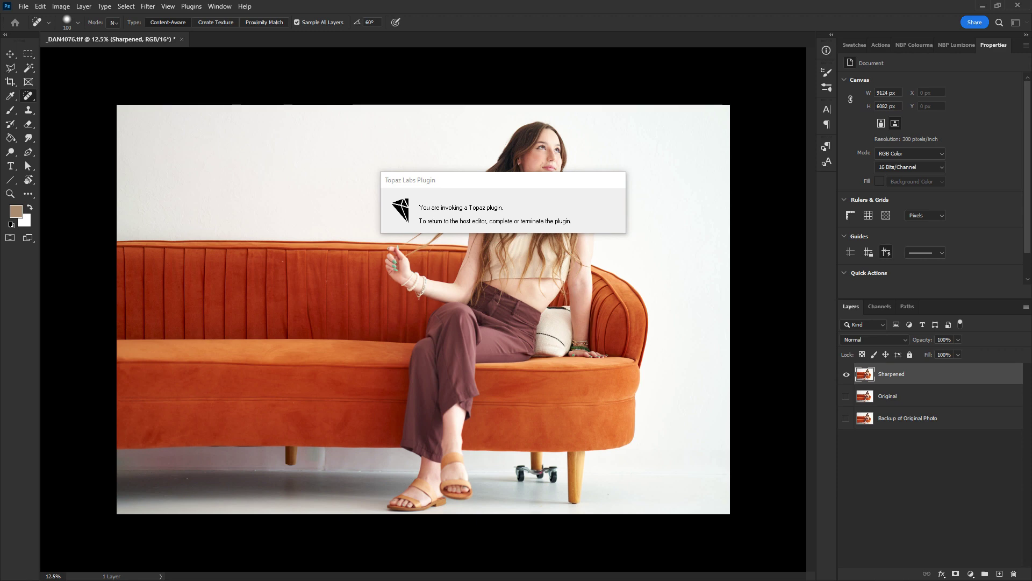
Maximize the Topaz plugin window and shift the before/after comparison divider across the DeNoise AI preview.
left_click_drag(1031, 102, 413, 55)
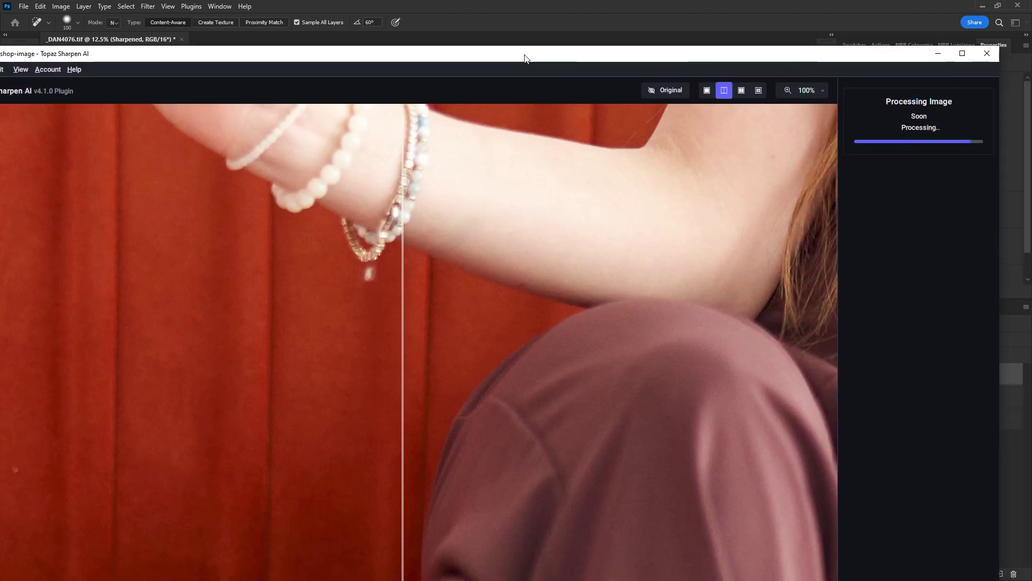
double_click(591, 56)
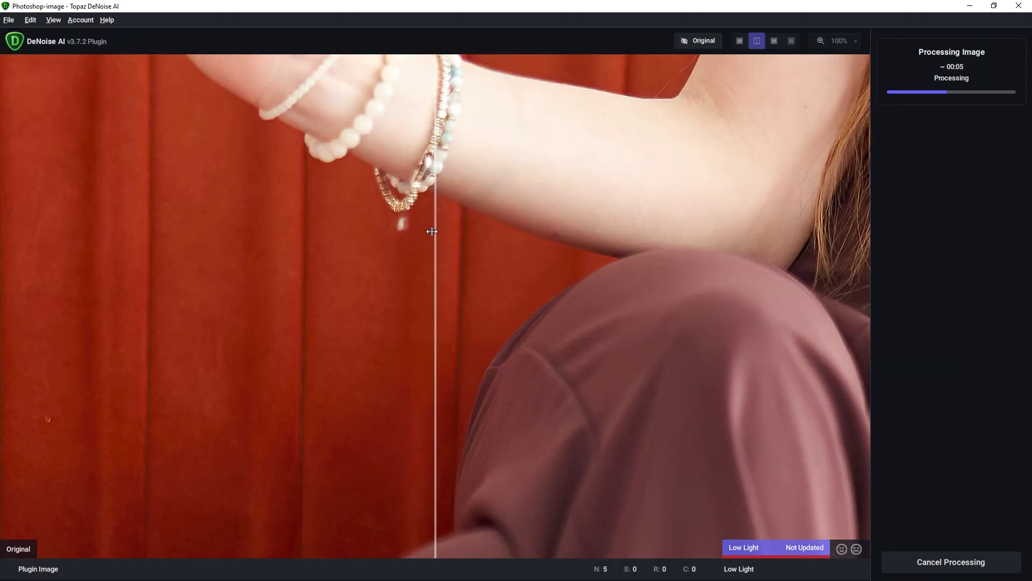
left_click_drag(432, 231, 229, 226)
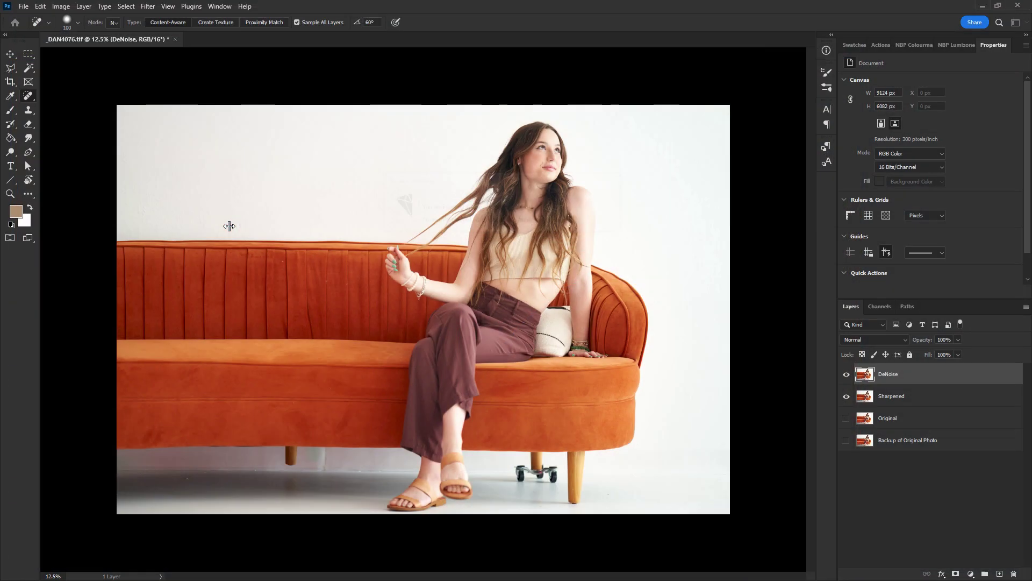
Switch the DeNoise layer's blend mode to Overlay and back to Normal, and save the document.
key("shift+alt+o")
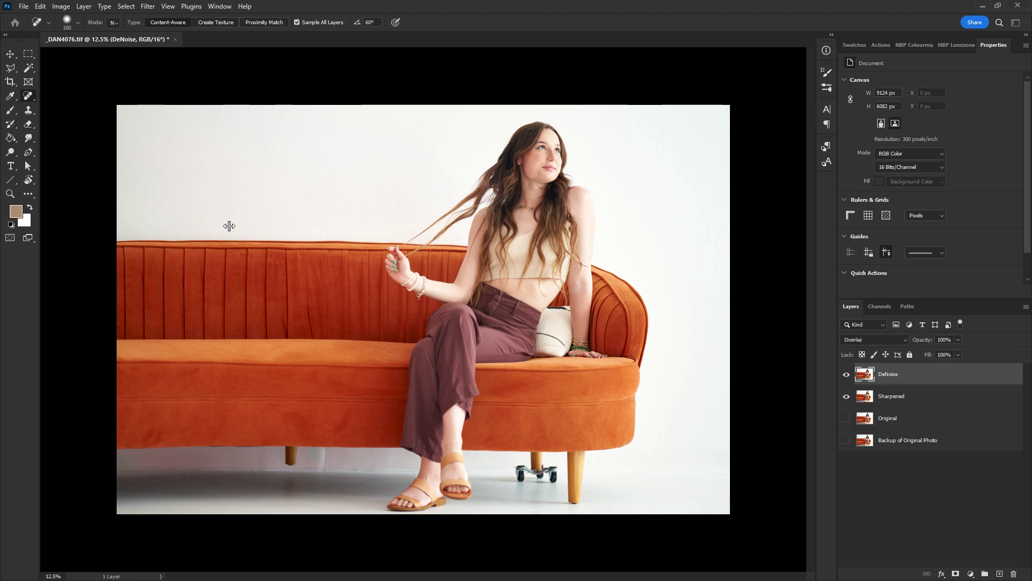
key("shift+alt+n")
key("shift+alt+p")
key("shift+alt+n")
key("ctrl+s")
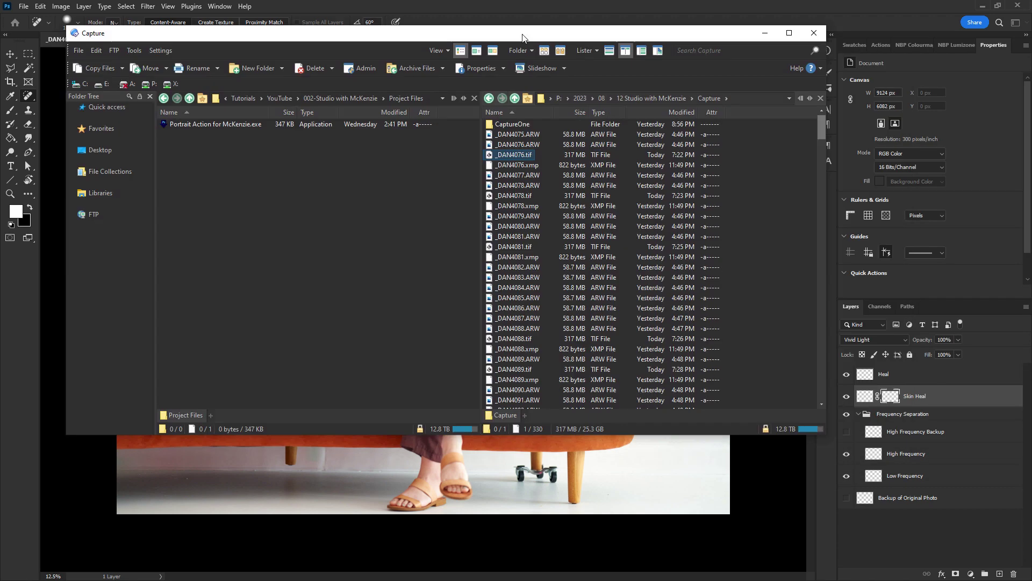
Sort the Capture folder's files by modified date and by size, and restore the sorting by name.
left_click_drag(521, 35, 421, 62)
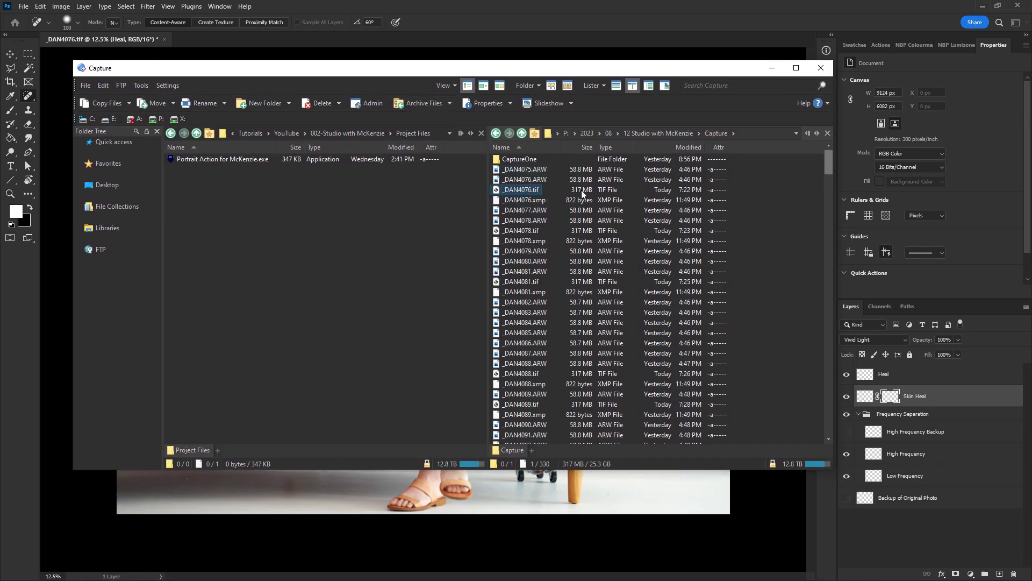
left_click_drag(621, 73, 652, 321)
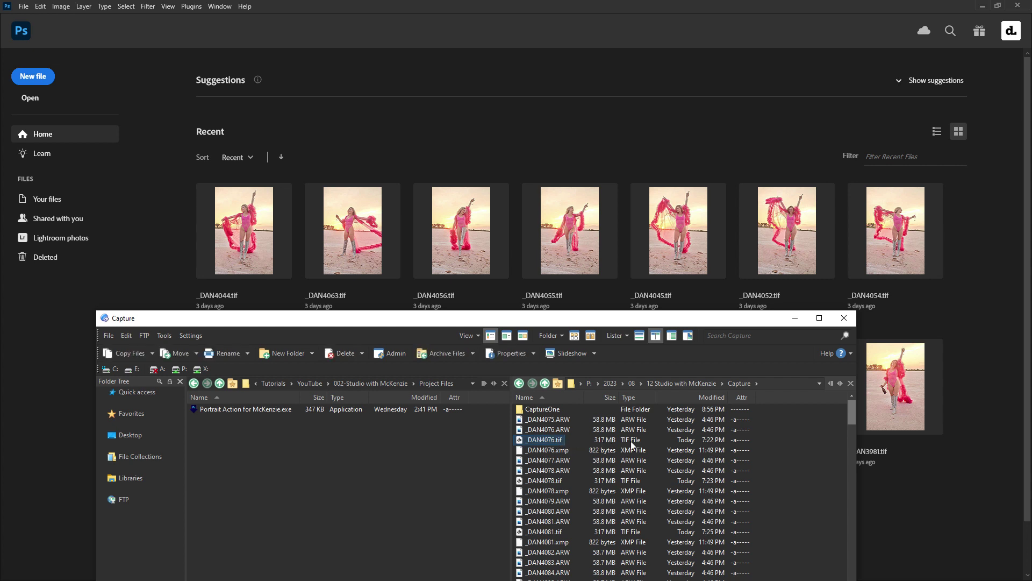
left_click(685, 398)
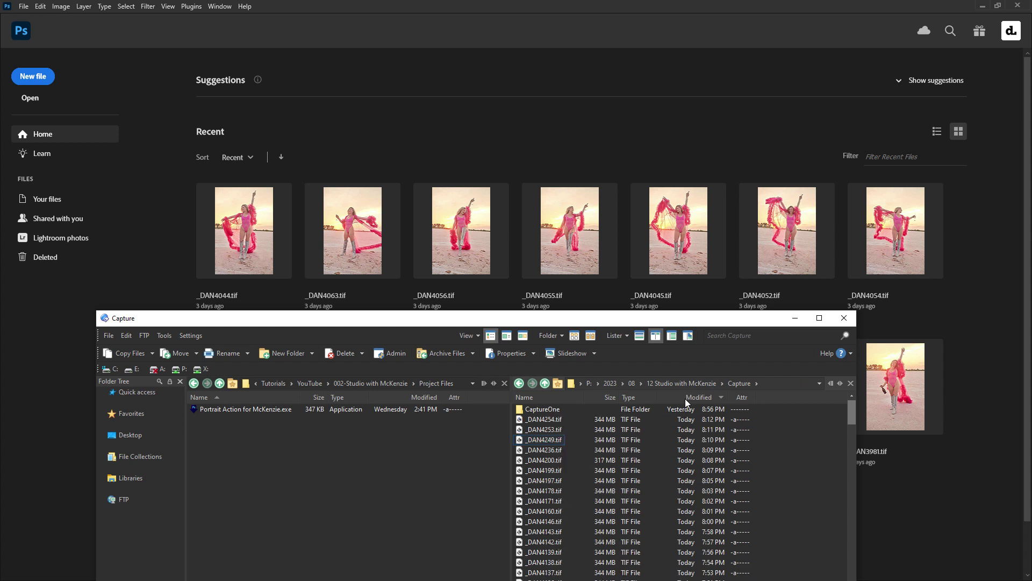
left_click(602, 399)
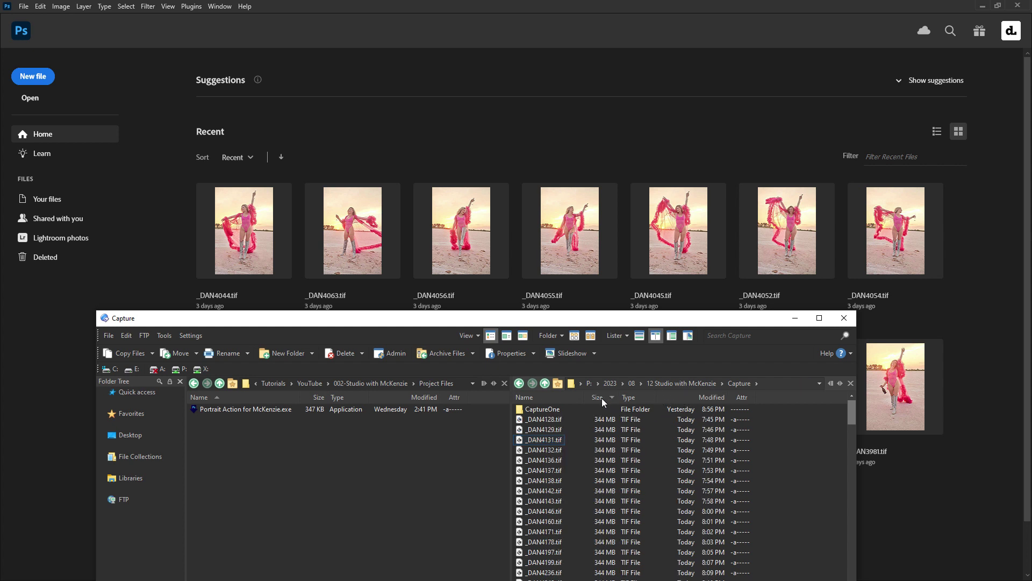
left_click(549, 399)
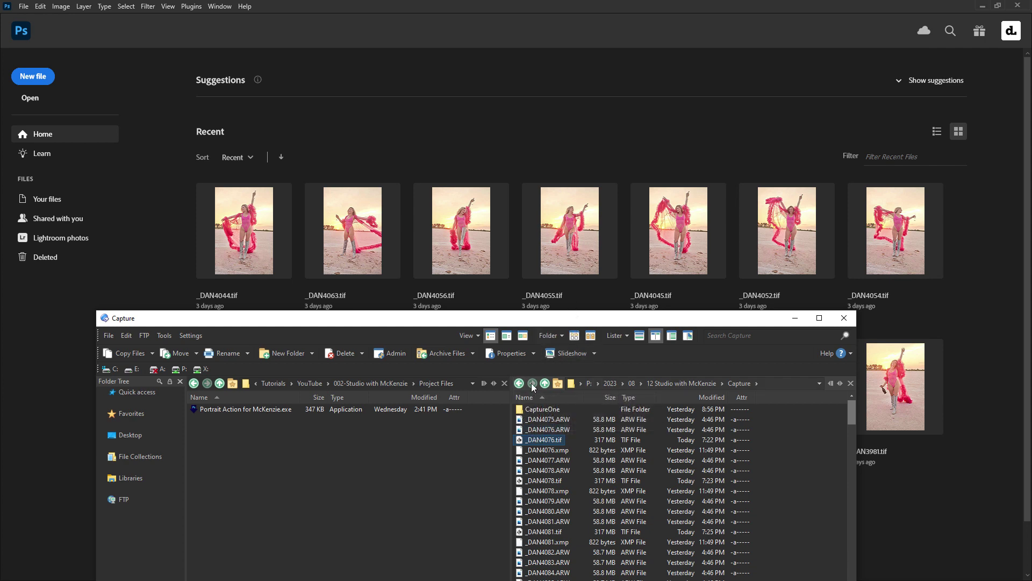
left_click(519, 384)
left_click(532, 383)
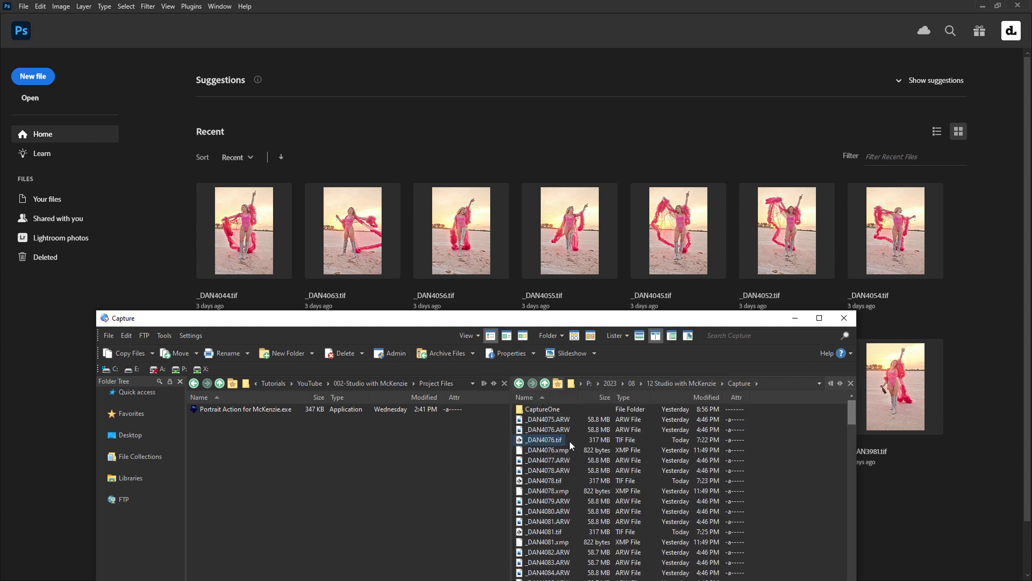
left_click(587, 437)
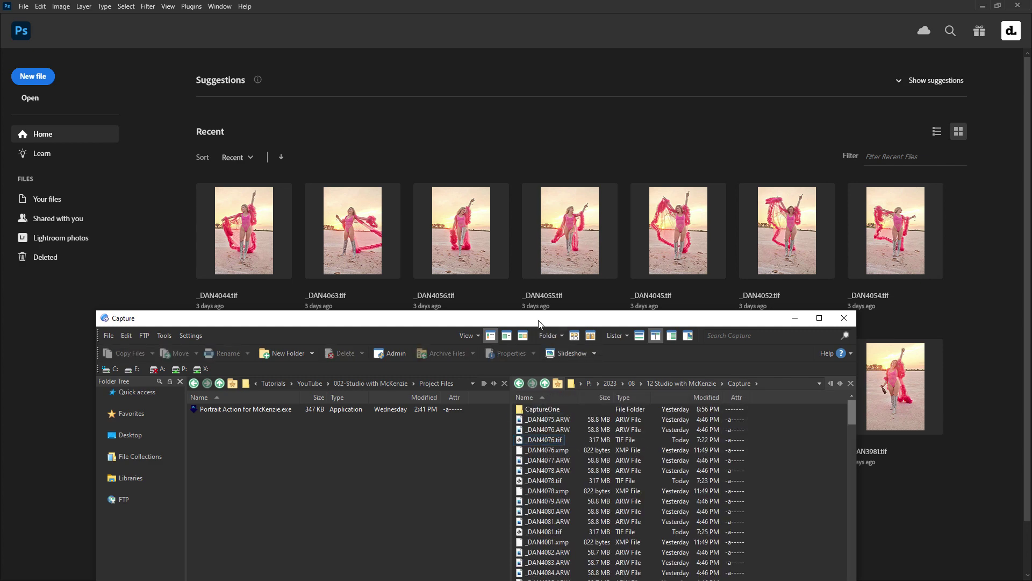
Open _DAN4076.tif from the Capture folder with Photoshop.
left_click_drag(539, 323, 524, 151)
left_click(533, 267)
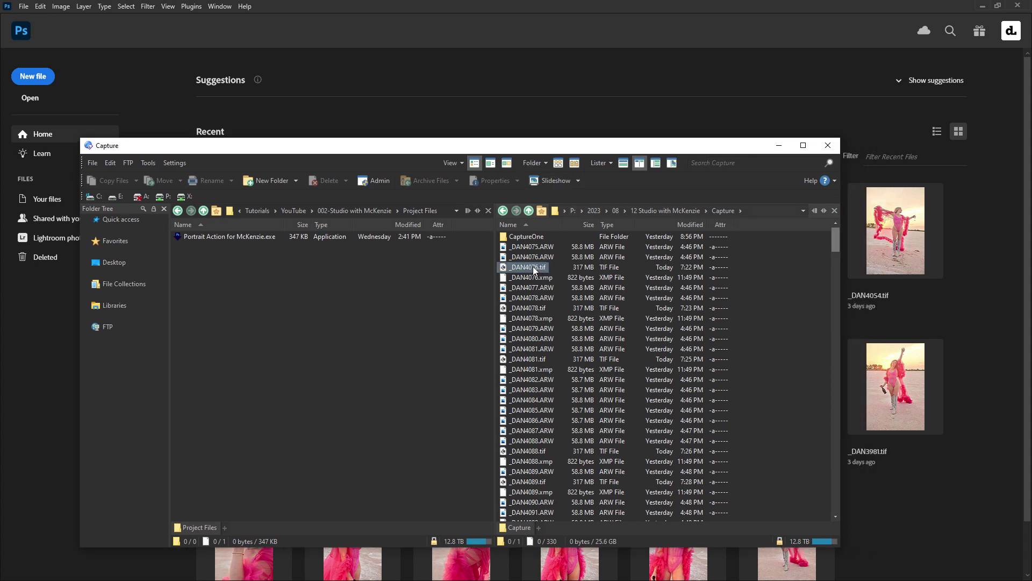
double_click(533, 267)
right_click(534, 267)
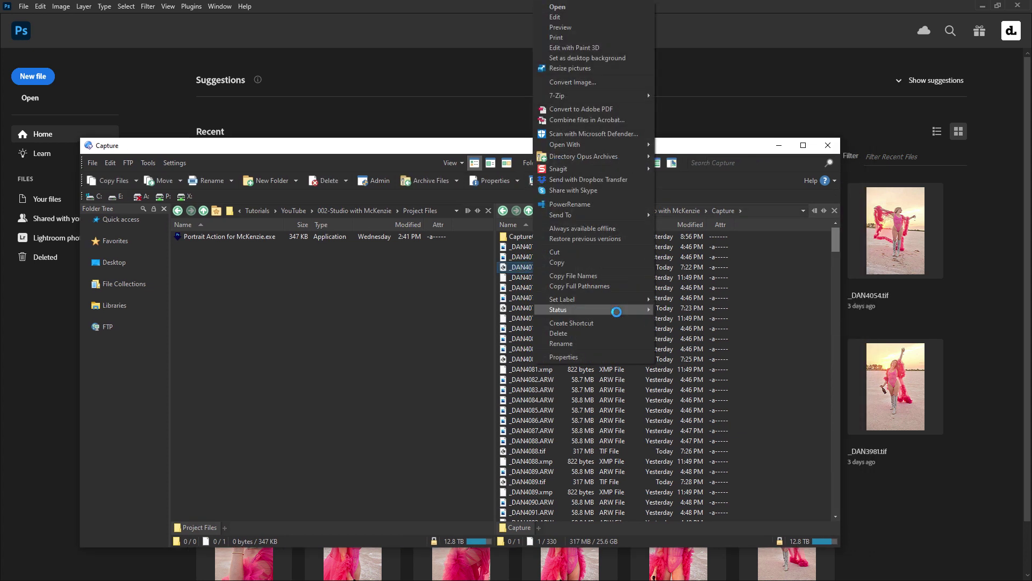
mouse_move(611, 146)
left_click(699, 156)
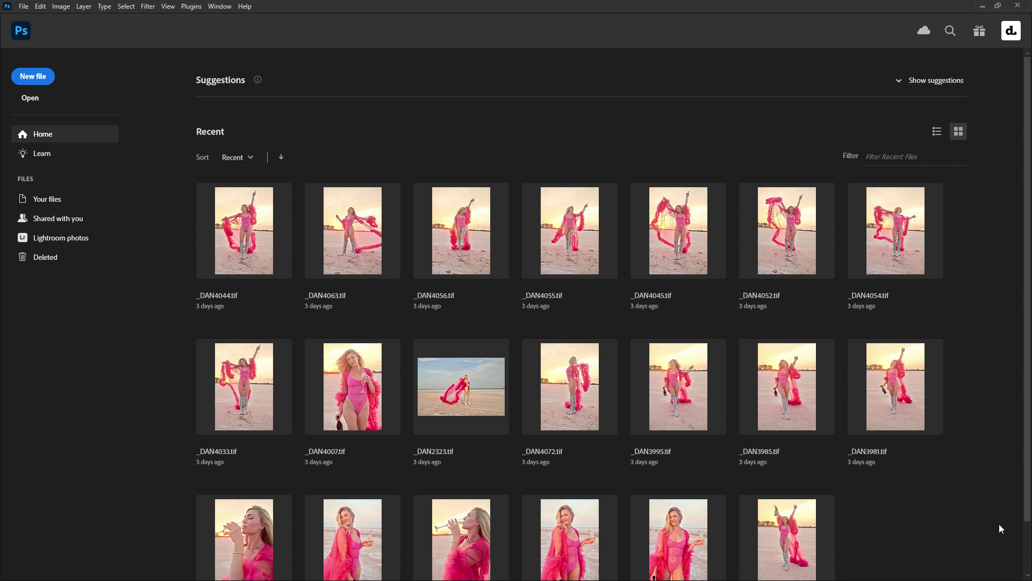
key("alt+Tab")
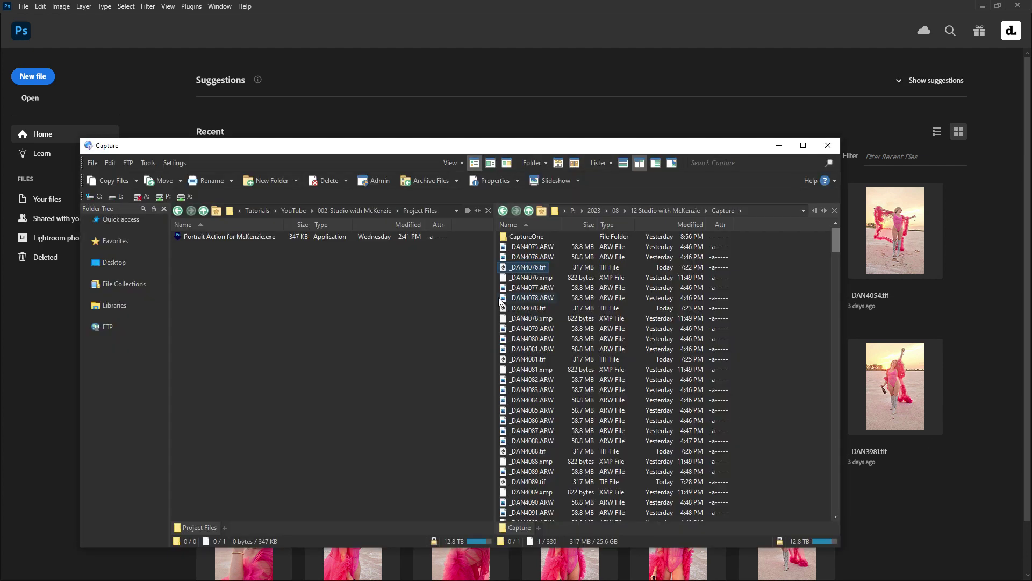
left_click_drag(456, 146, 517, 205)
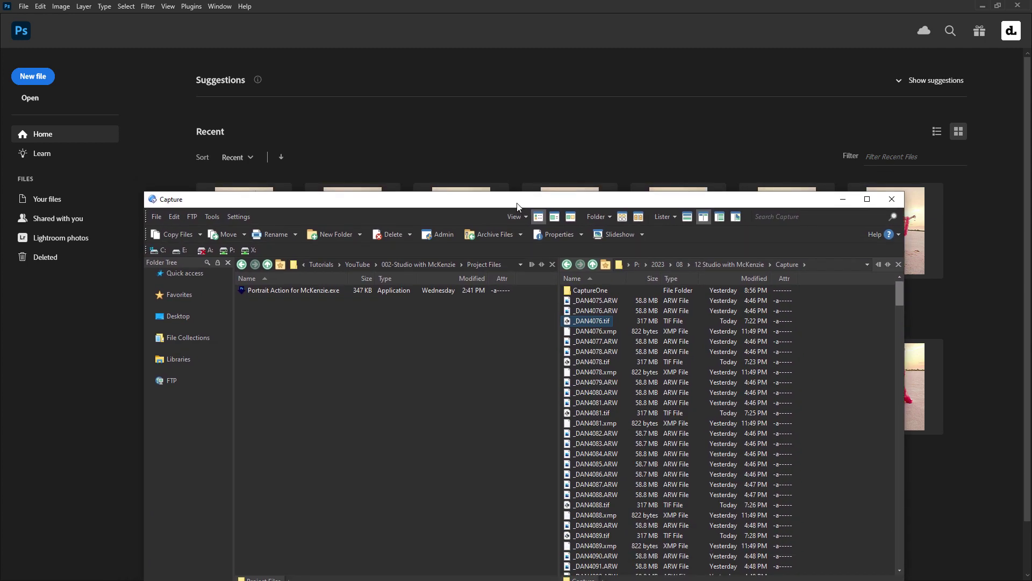
key("alt+Tab")
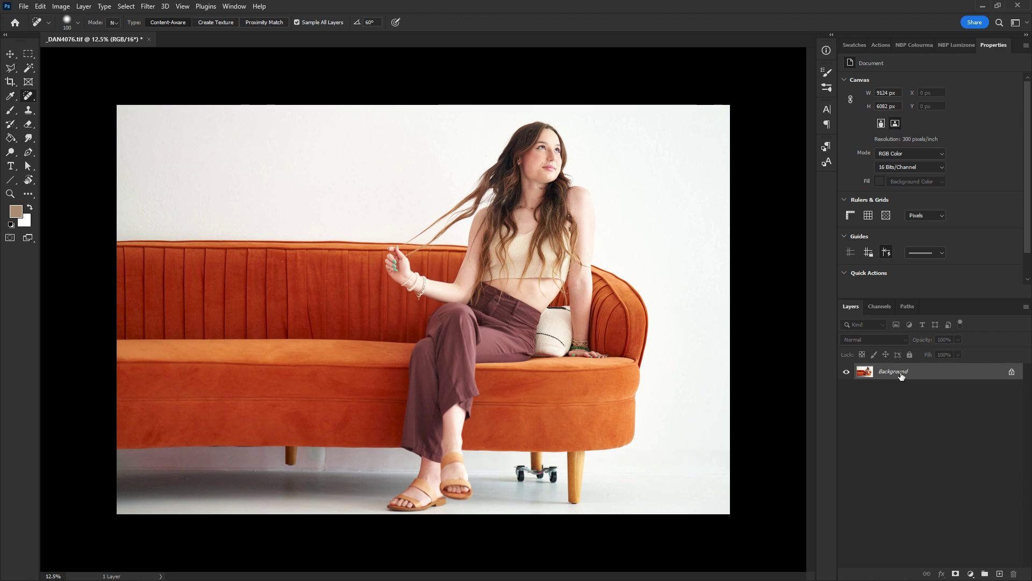
key("alt+Tab")
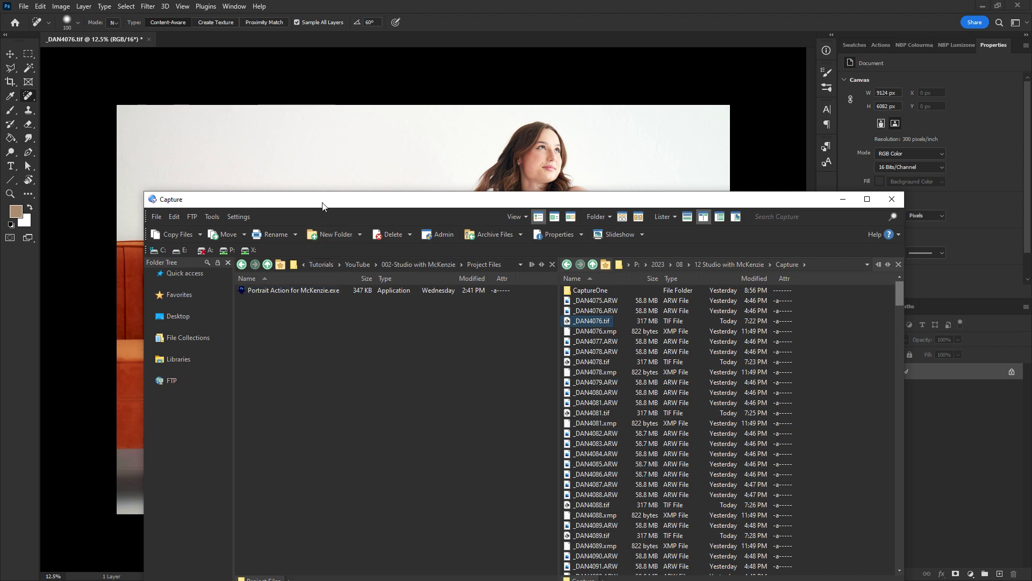
left_click_drag(323, 205, 338, 193)
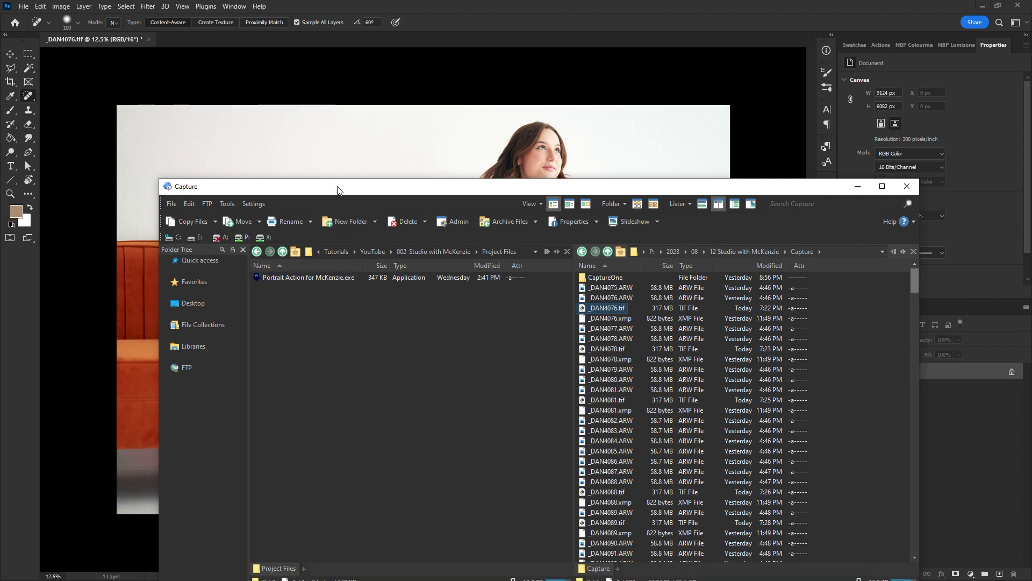
left_click(578, 47)
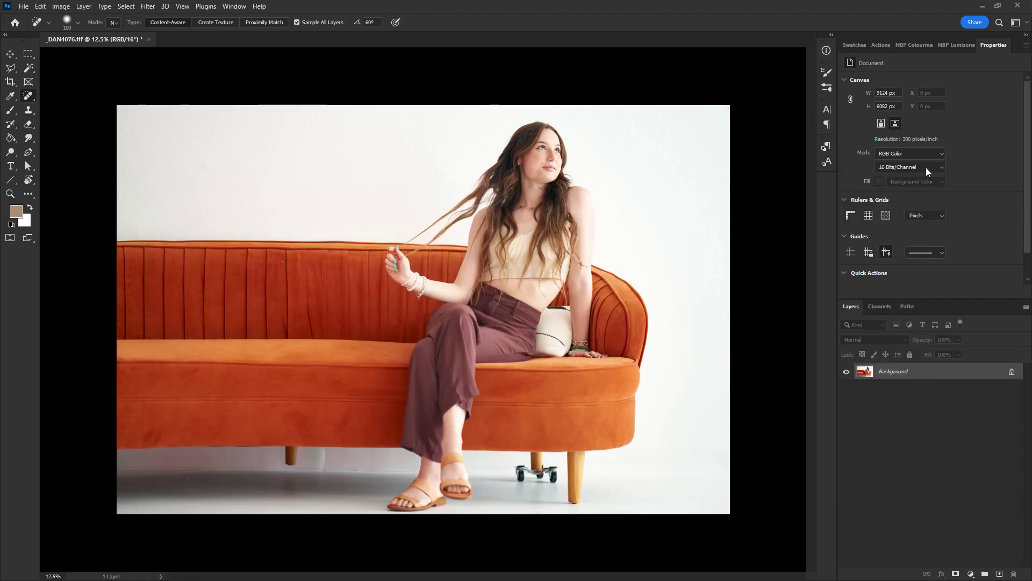
Duplicate the Portrait Retouching v9 (REMOVED Luminar NEO) action.
left_click(877, 45)
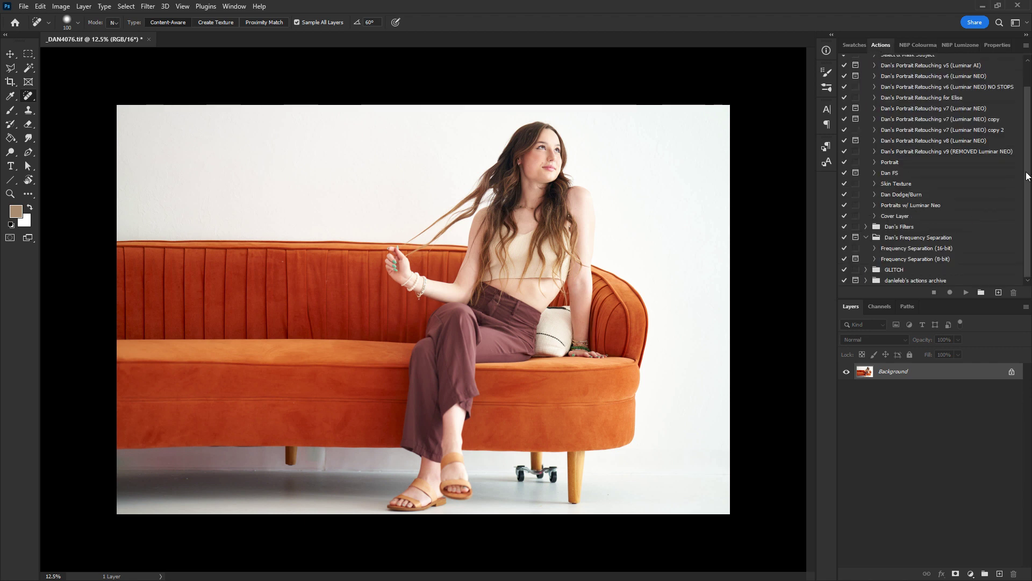
scroll(1027, 176, "up", 3)
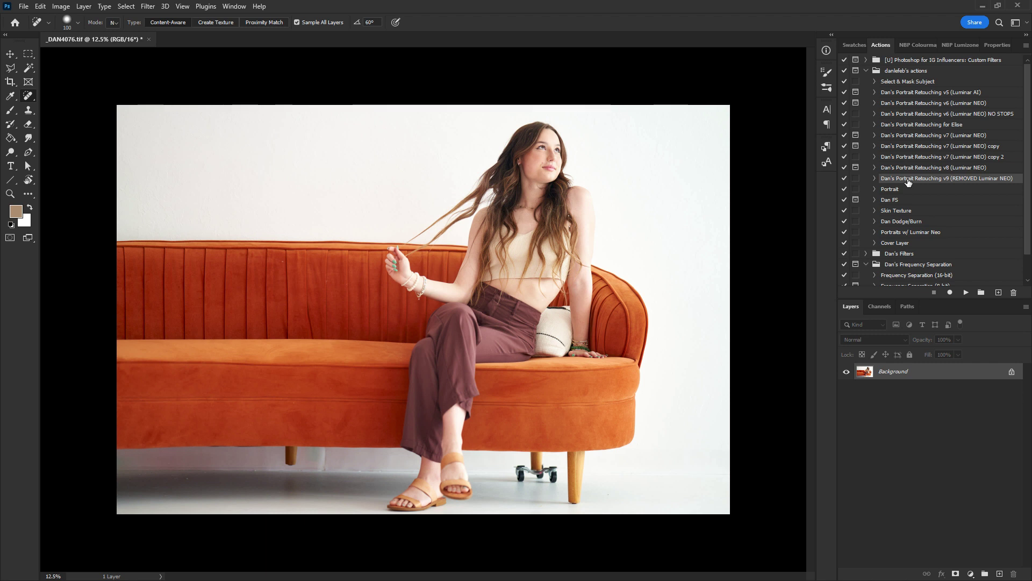
left_click_drag(908, 183, 998, 292)
Rename the duplicated v9 action, replacing REMOVED with WITH and deleting the copy suffix so it ends in (WITH Luminar NEO).
double_click(957, 190)
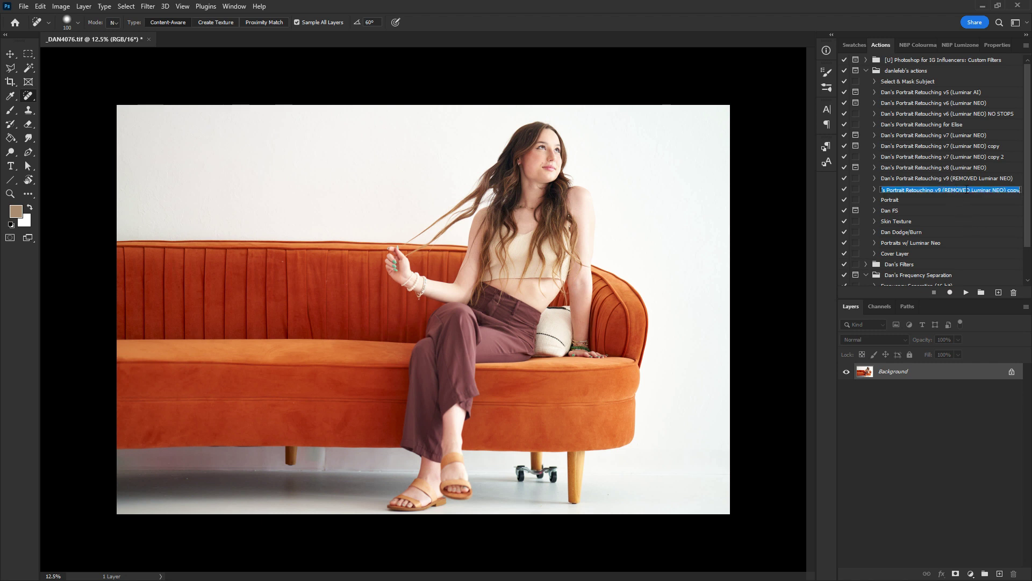
left_click(967, 190)
left_click_drag(970, 191, 948, 192)
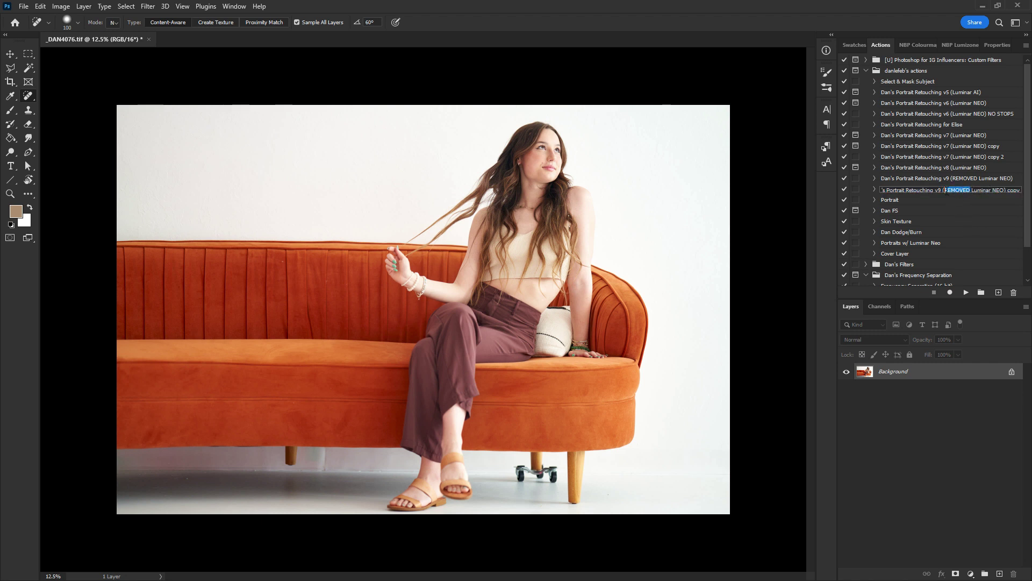
type("WITH")
key("BackSpace")
key("BackSpace")
key("BackSpace")
key("BackSpace")
key("BackSpace")
key("Return")
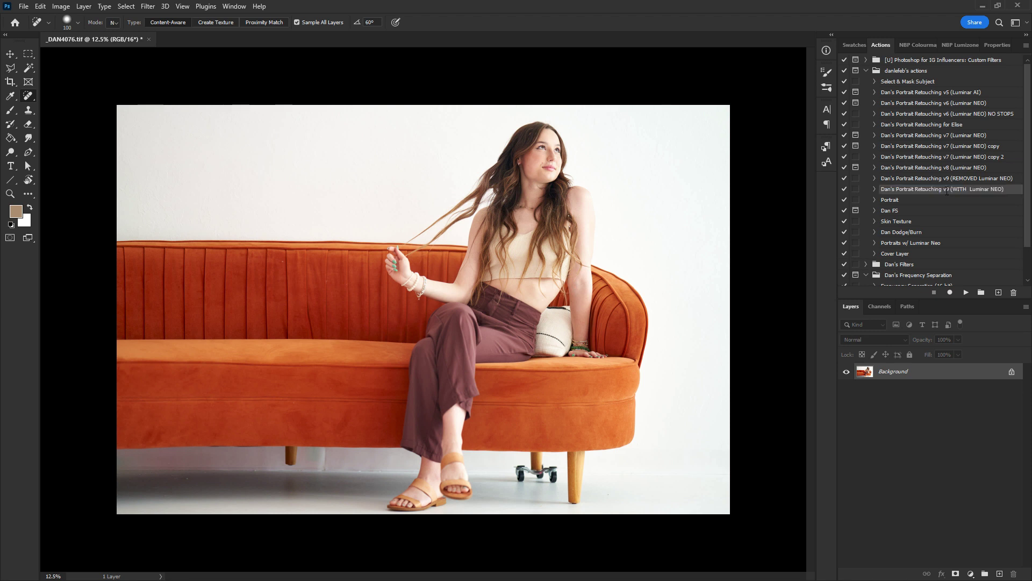
Insert a stop with the message STOP after the Select layer "Luminar" command, and select the v9 (WITH Luminar NEO) action as a whole.
left_click(874, 191)
left_click_drag(1026, 105, 1027, 150)
left_click(918, 187)
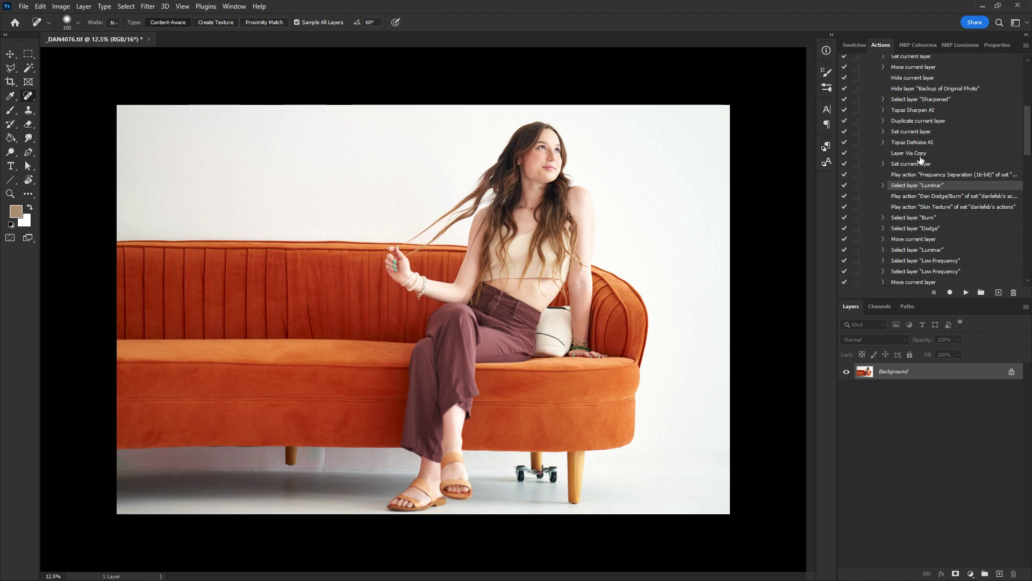
left_click(1027, 48)
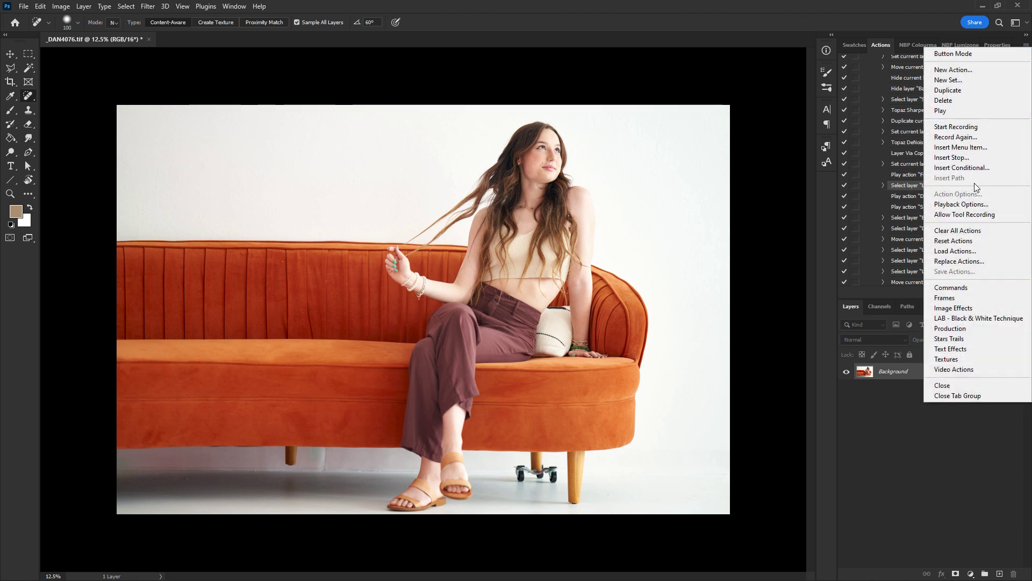
left_click(959, 158)
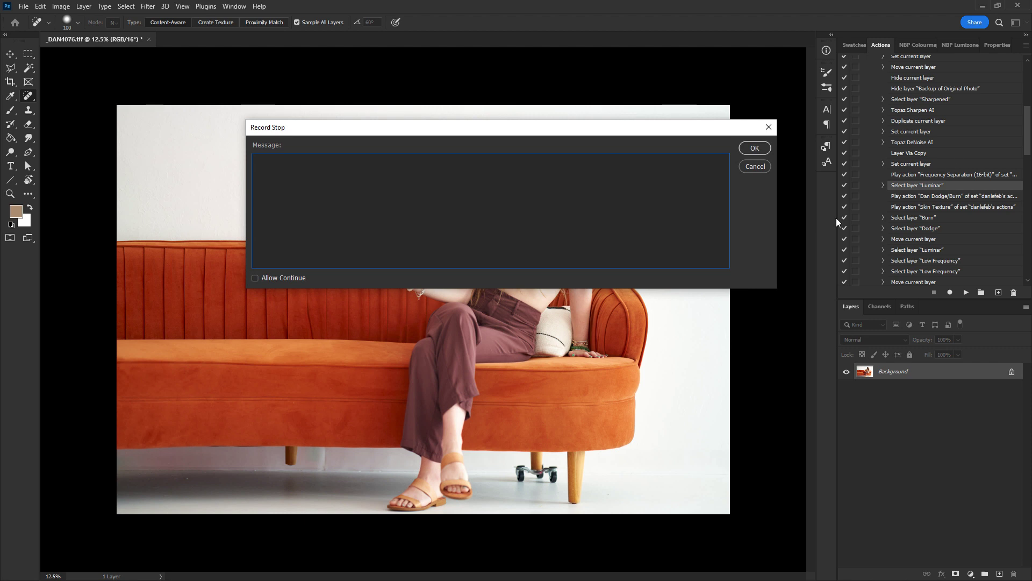
type("STOP")
left_click(755, 149)
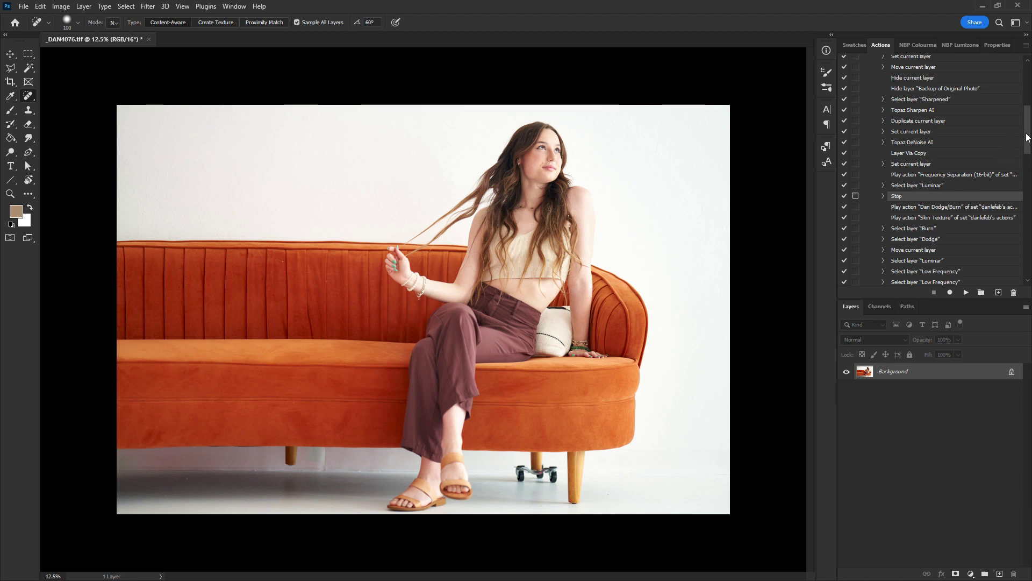
left_click_drag(1027, 138, 1029, 113)
left_click(974, 131)
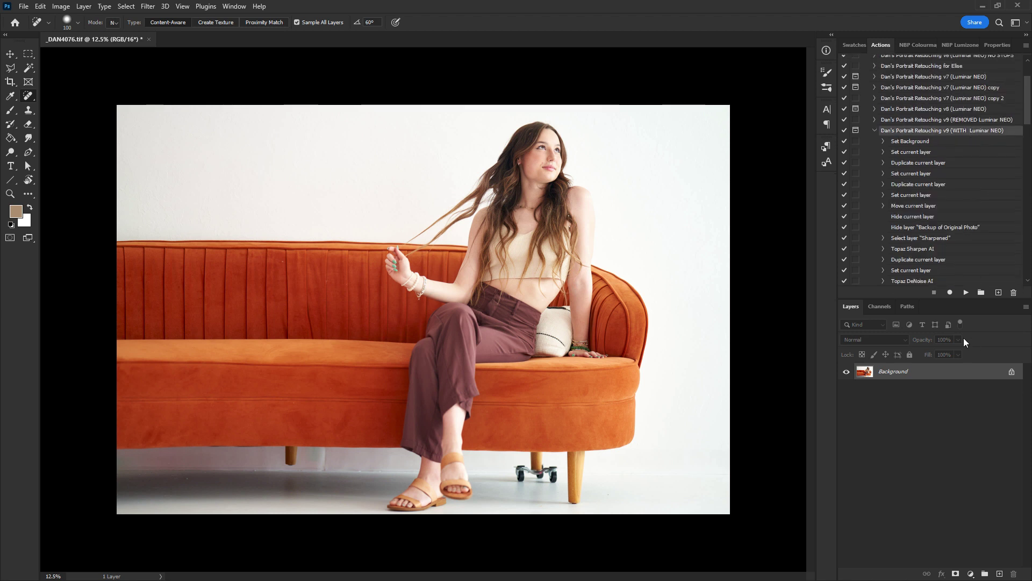
Run the v9 (WITH Luminar NEO) action on the portrait and dismiss its STOP message.
left_click(966, 292)
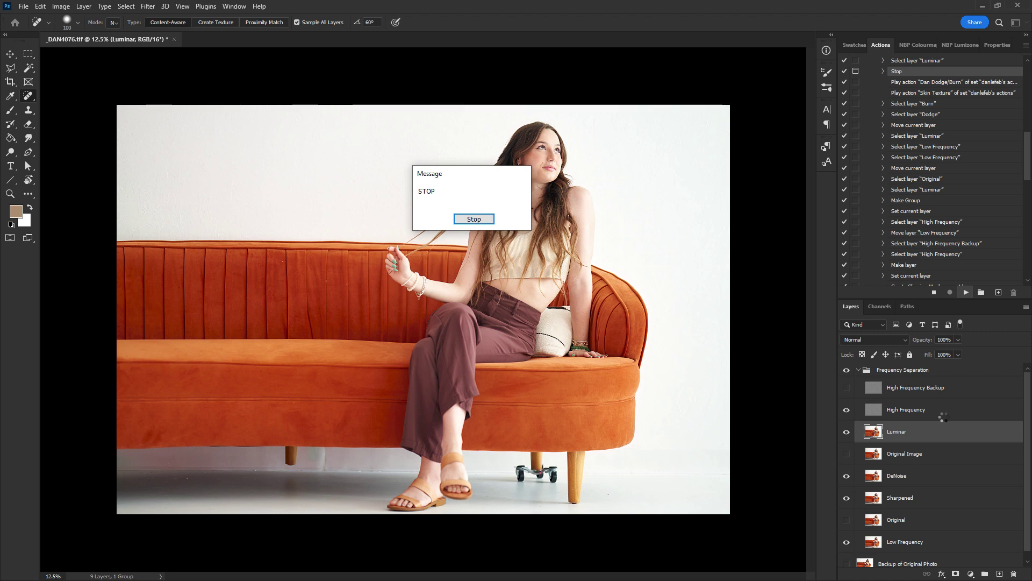
left_click(473, 219)
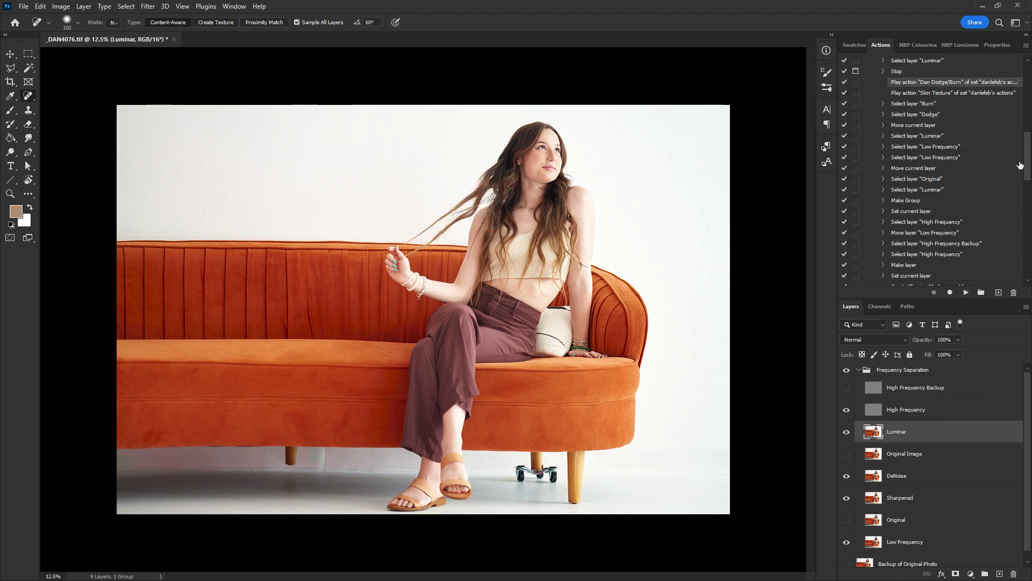
Delete the Stop command from the action and select the Select layer "Luminar" command just above it.
scroll(1027, 164, "up", 3)
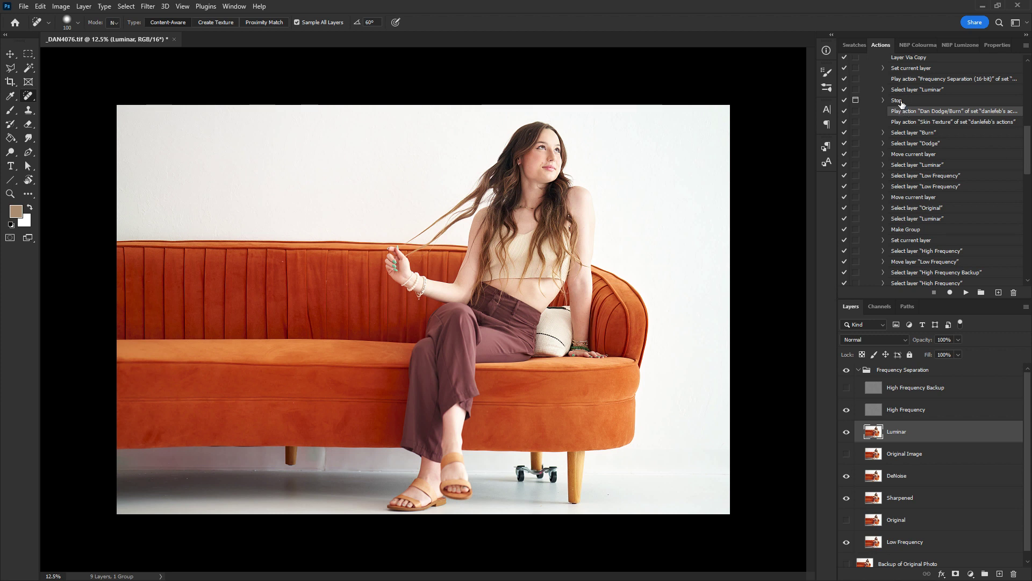
left_click_drag(902, 103, 1014, 292)
left_click(922, 89)
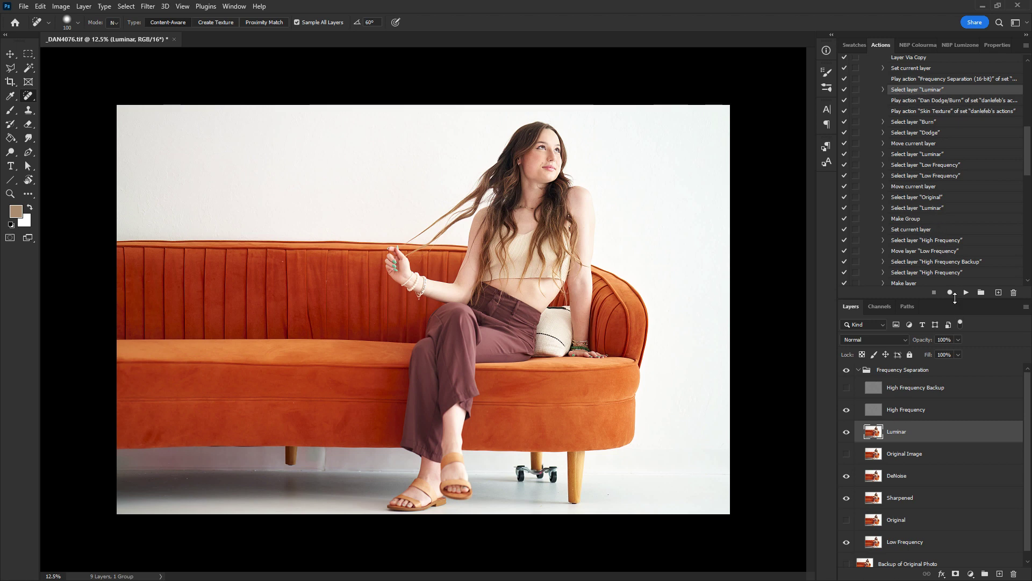
Start recording into the action and open the Luminar layer in the Luminar NEO filter.
left_click(950, 293)
left_click(150, 8)
mouse_move(243, 273)
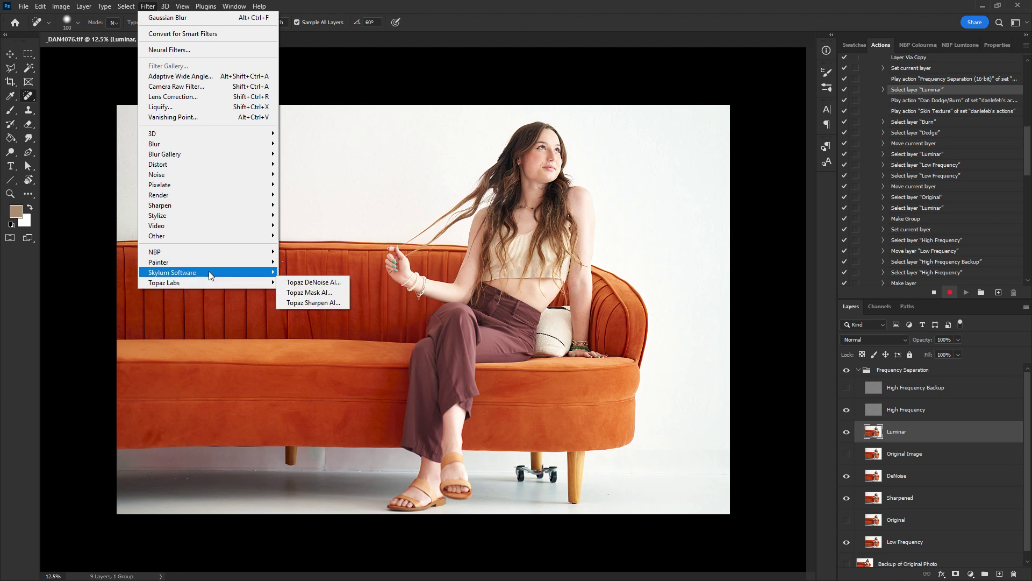
left_click(320, 282)
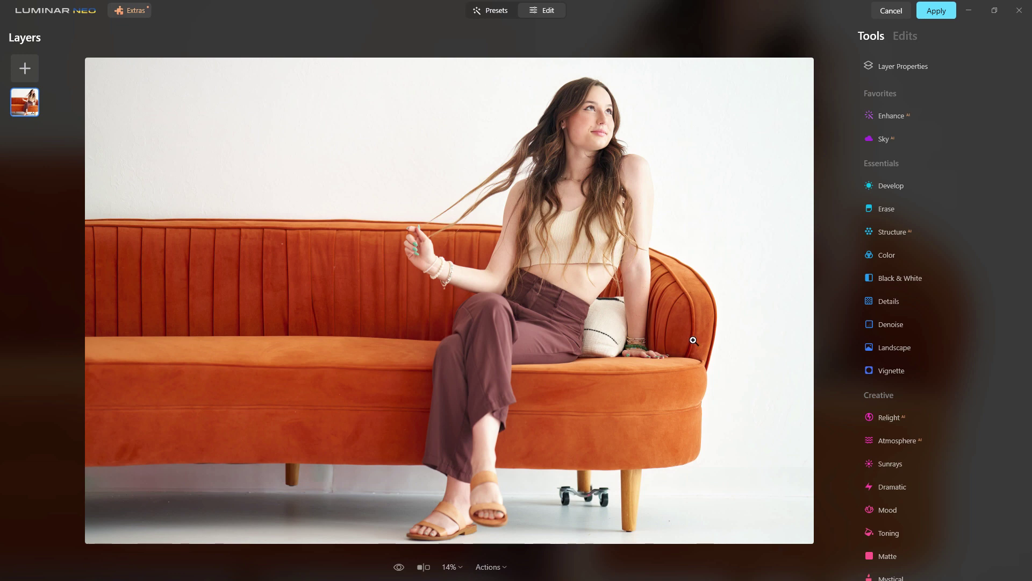
Raise the Skin AI amount to smooth the subject's skin.
left_click(464, 567)
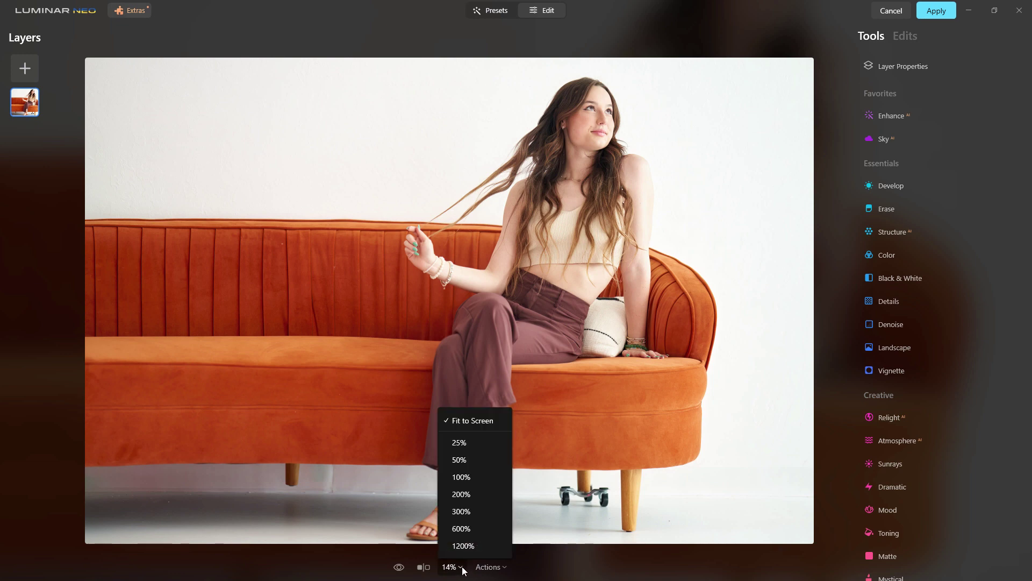
left_click(471, 443)
left_click_drag(619, 247, 589, 388)
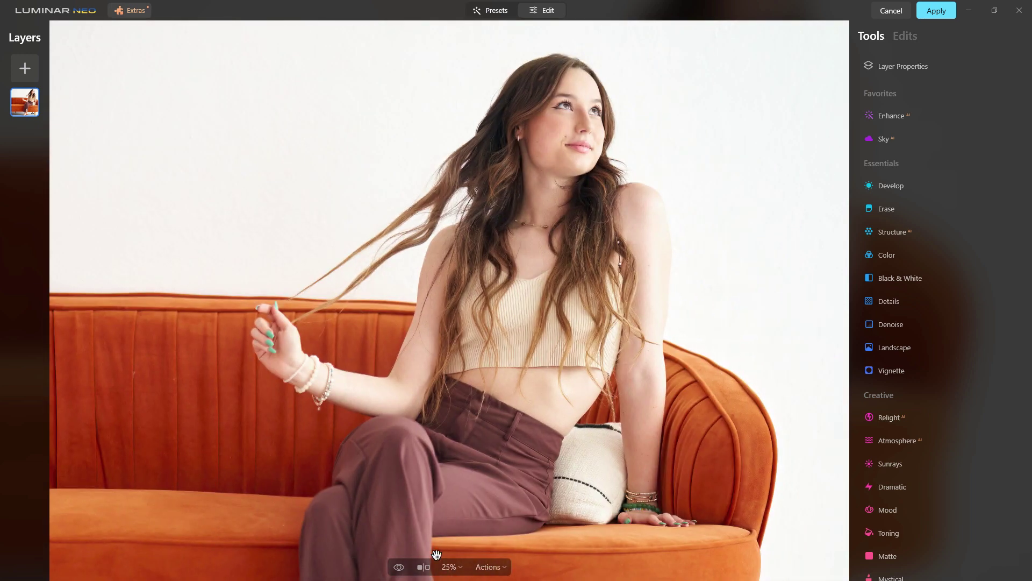
left_click(450, 567)
left_click(466, 459)
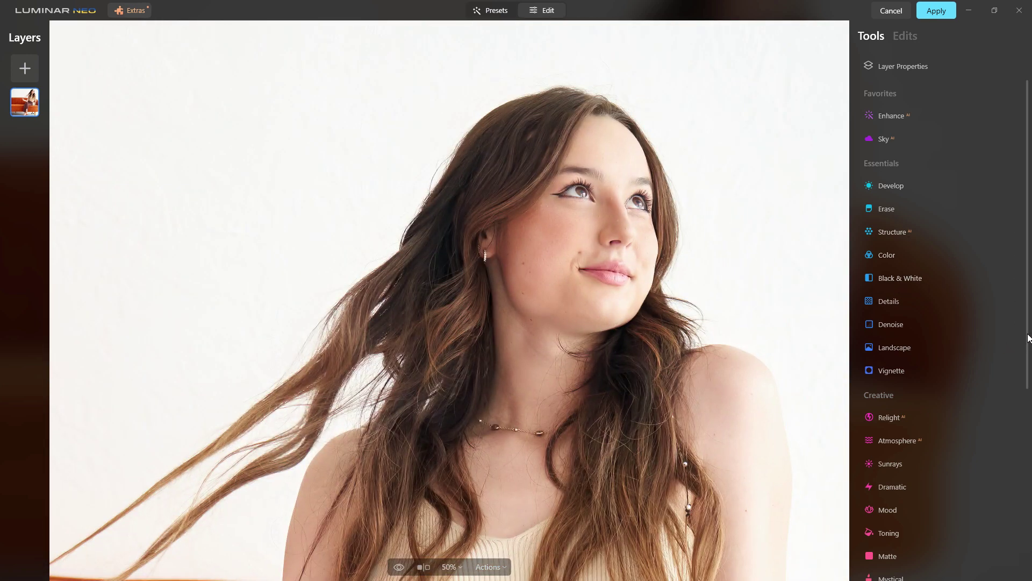
left_click_drag(1028, 338, 1028, 507)
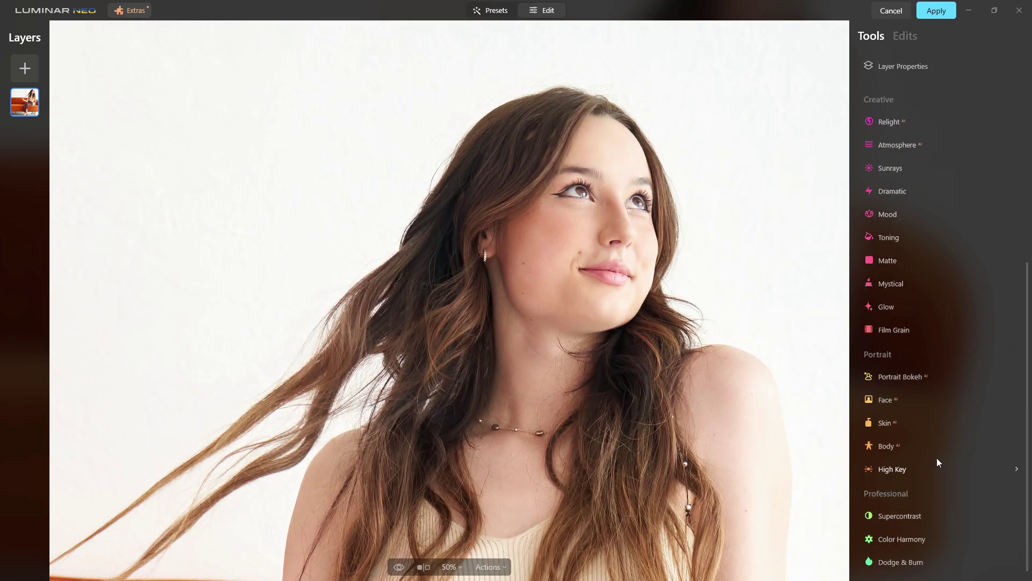
left_click(918, 422)
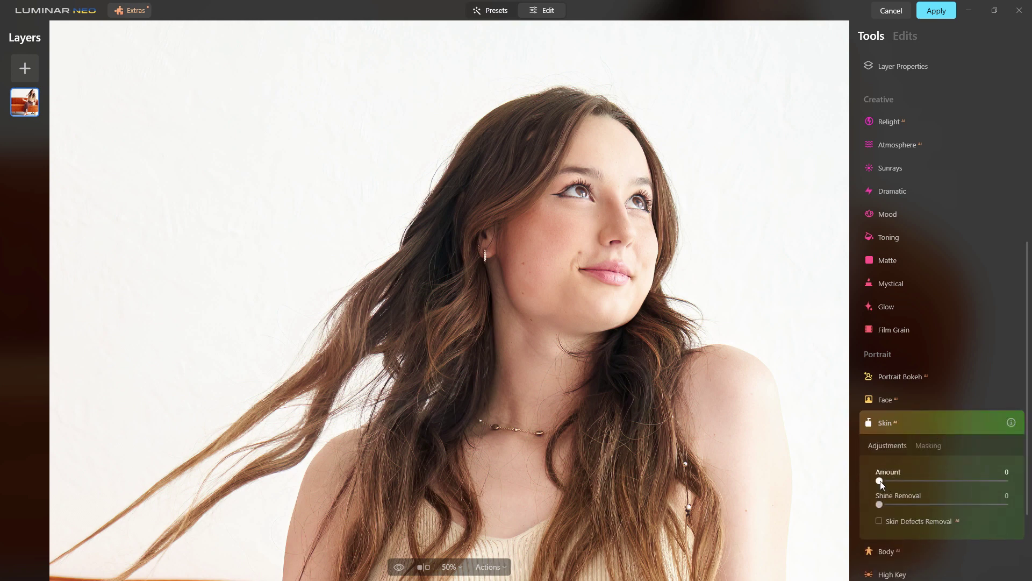
left_click_drag(879, 481, 882, 481)
Examine the Relight AI tool's brightness and depth adjustments and its advanced settings.
left_click_drag(1023, 480, 1025, 361)
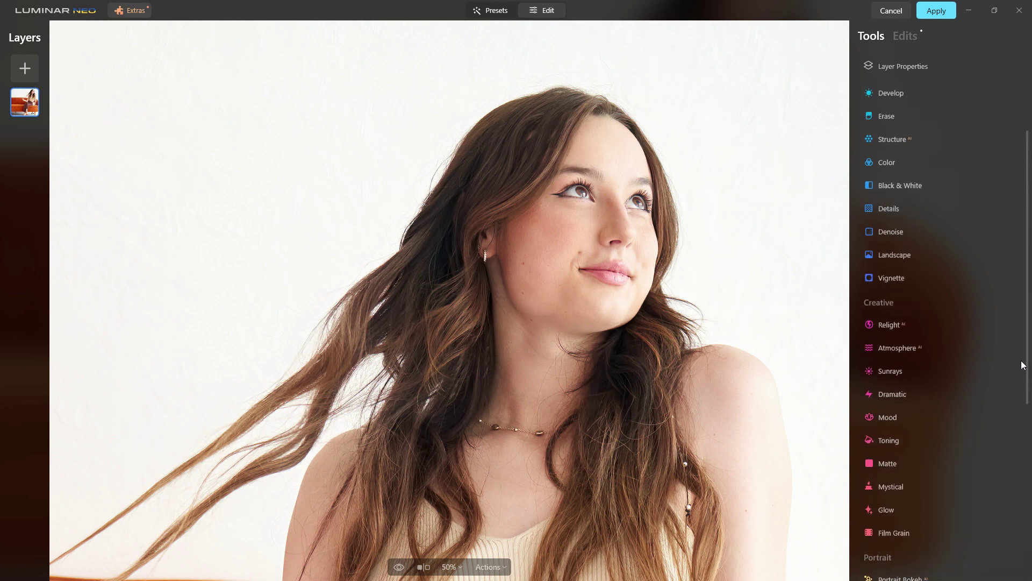
left_click(966, 324)
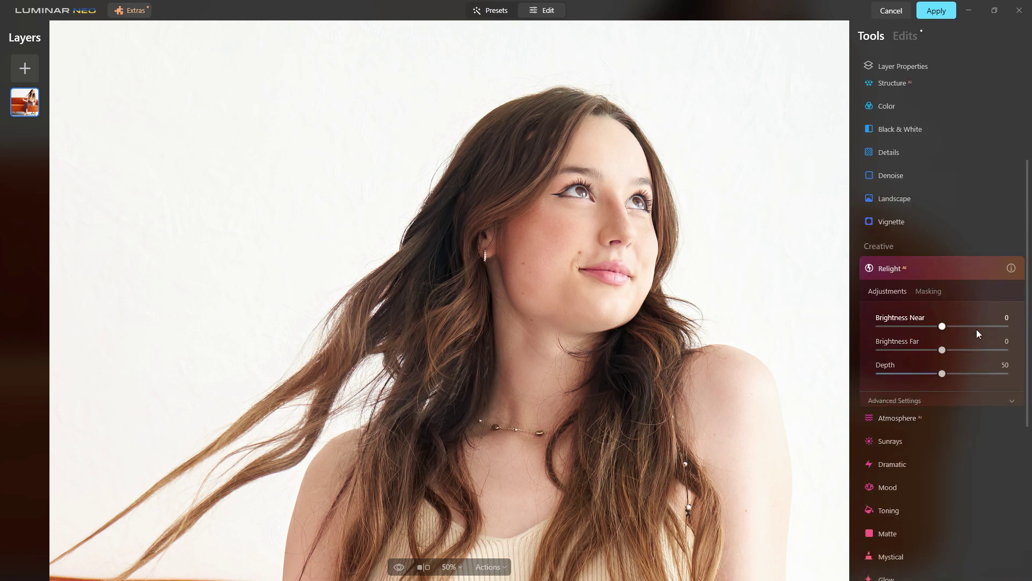
left_click(923, 404)
left_click(923, 402)
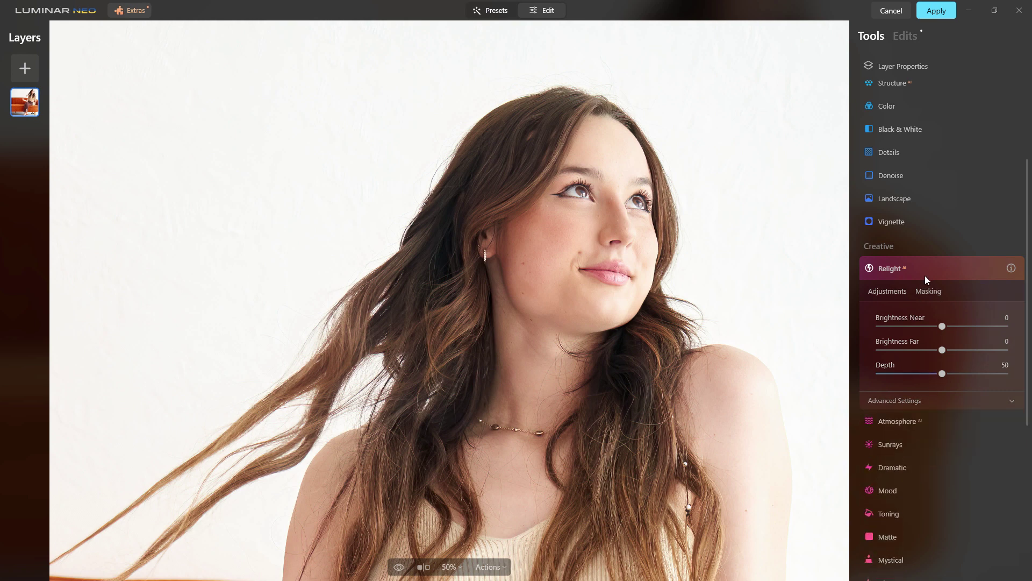
left_click(924, 278)
mouse_move(1026, 422)
left_mouse_down()
mouse_move(1029, 322)
mouse_move(1031, 442)
left_mouse_up()
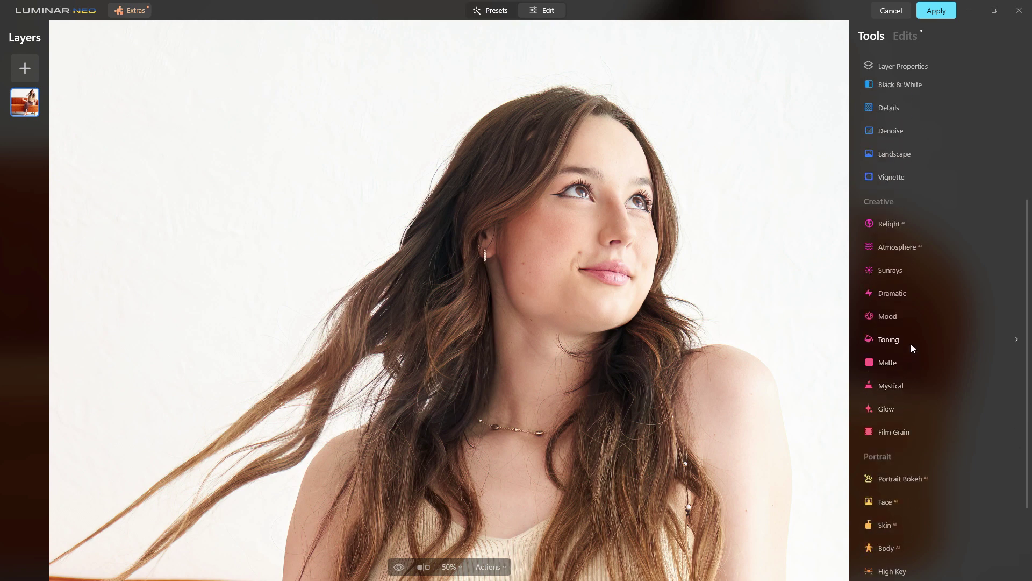
Review the settings of the Creative tools one after another, from Film Grain up through Mood and Atmosphere to Relight AI.
left_click(895, 433)
left_click(892, 408)
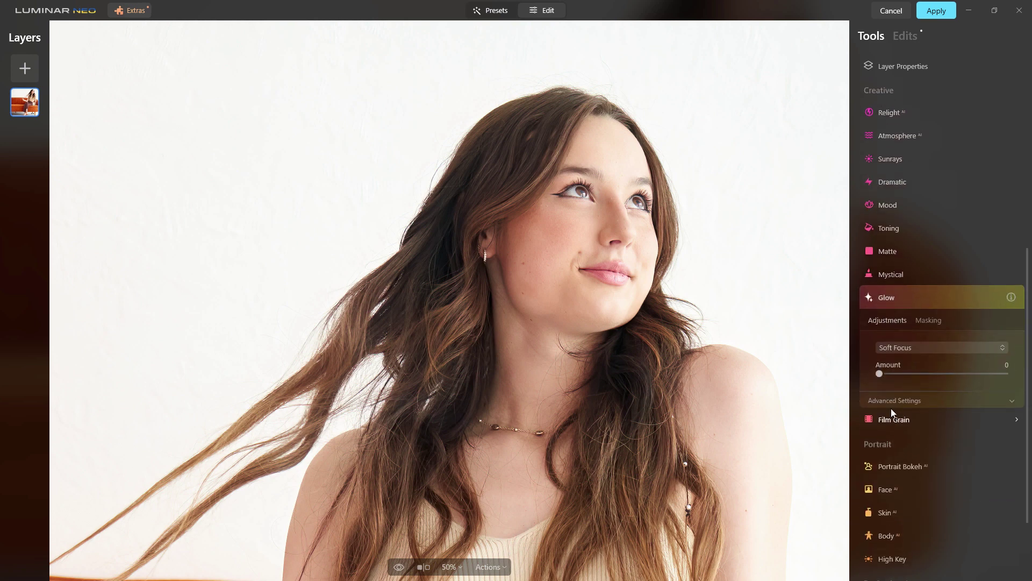
left_click(892, 267)
left_click(889, 245)
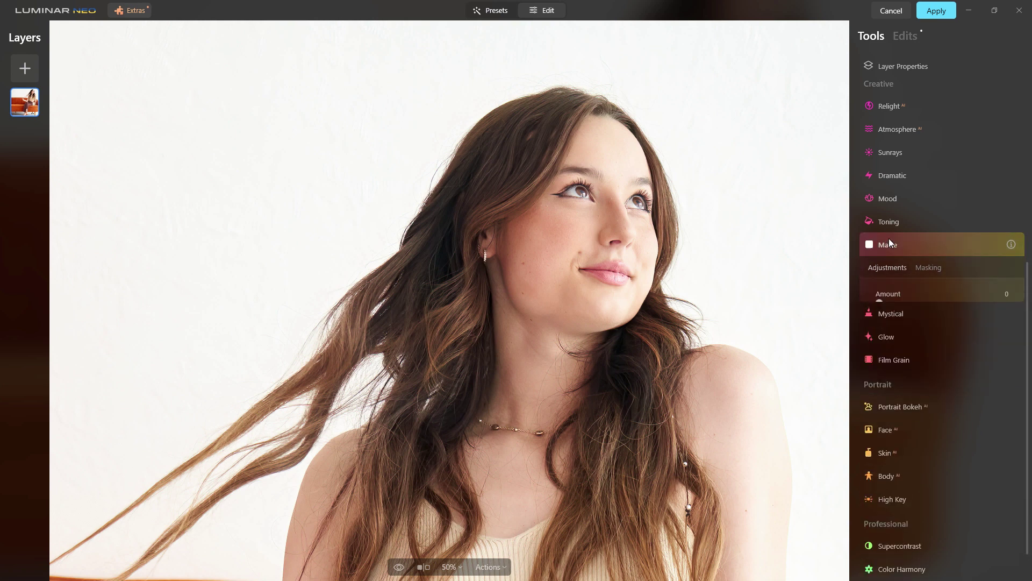
left_click(889, 221)
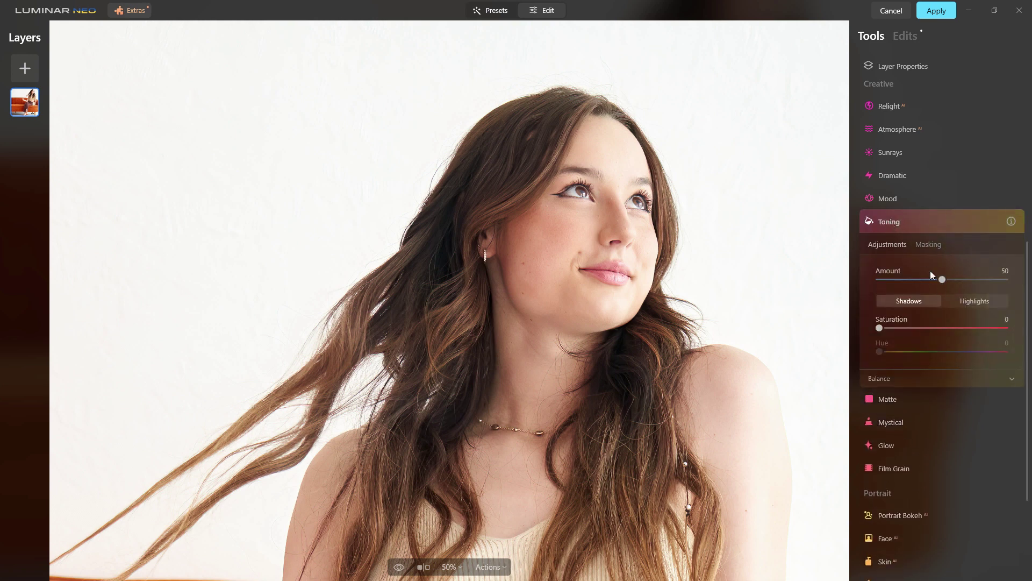
left_click(897, 195)
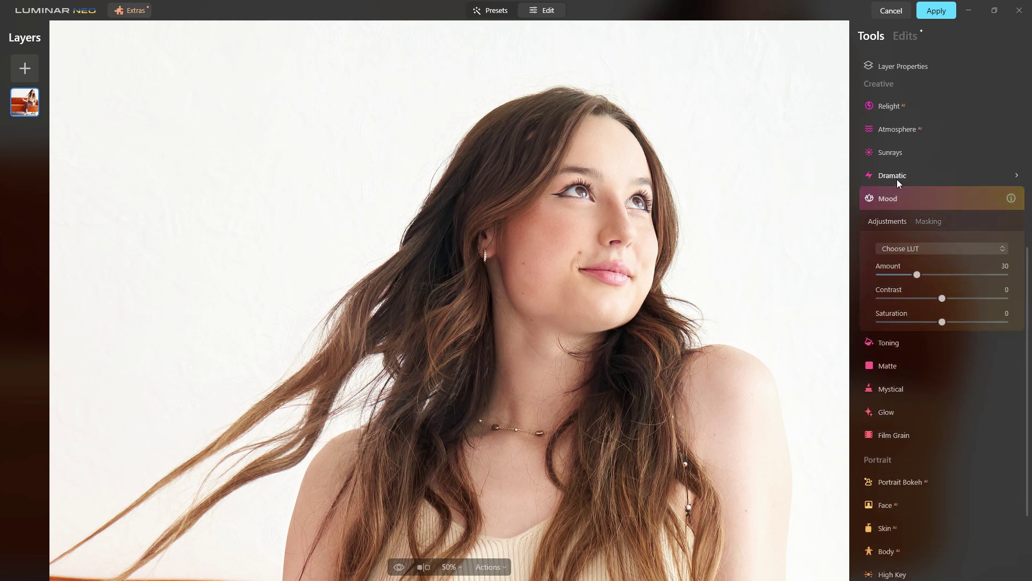
left_click(897, 179)
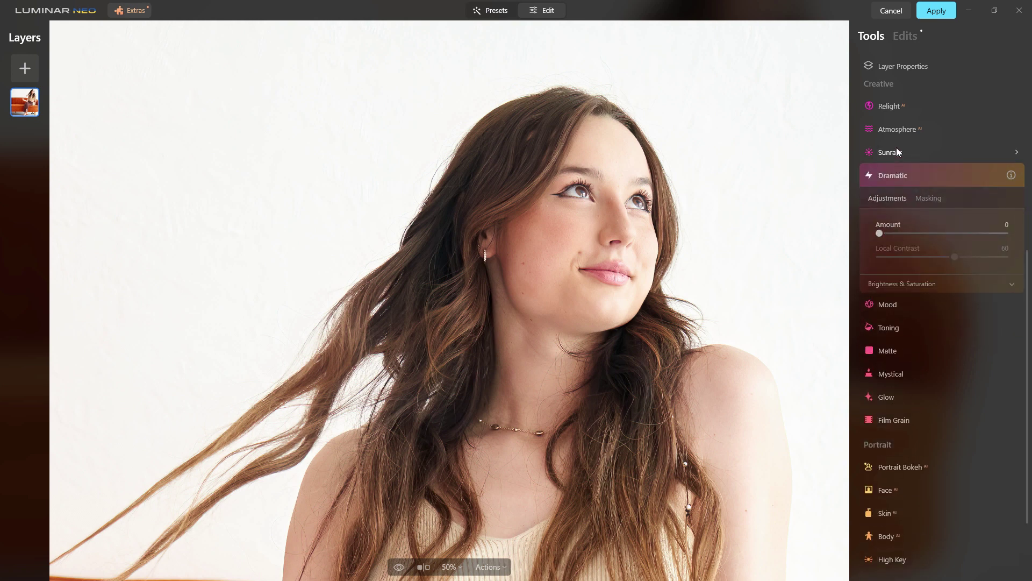
left_click(896, 147)
left_click(898, 125)
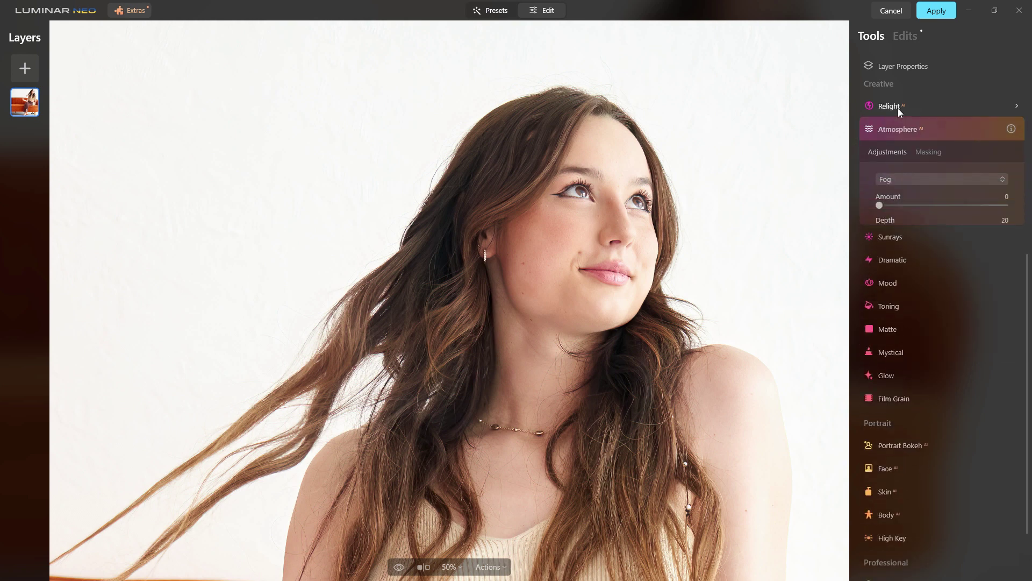
left_click(898, 112)
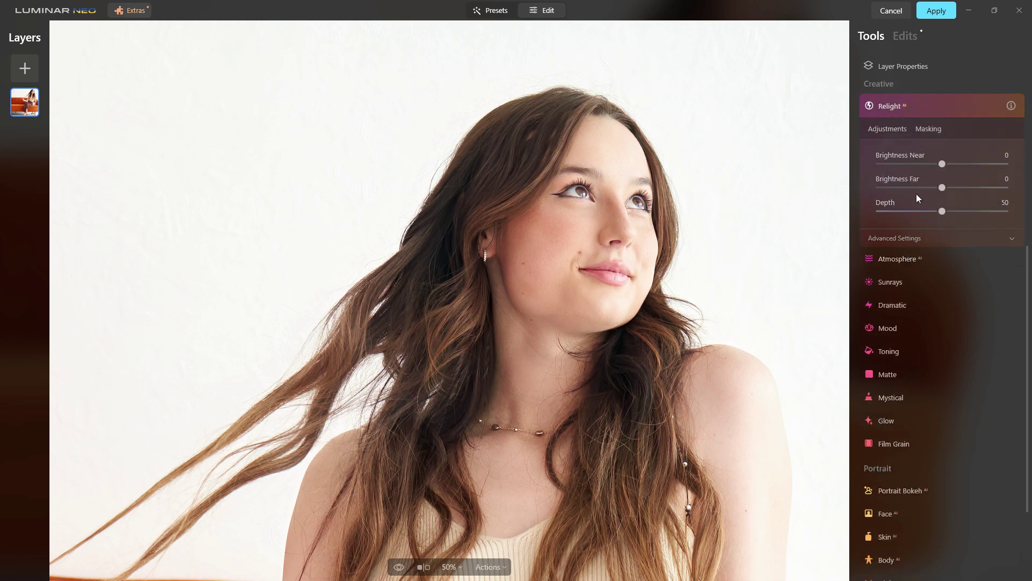
Examine the Film Grain, Glow, Mystical, Matte and Toning settings, including Mystical's Colorize and Toning's Balance options.
scroll(906, 438, "down", 1)
left_click(903, 437)
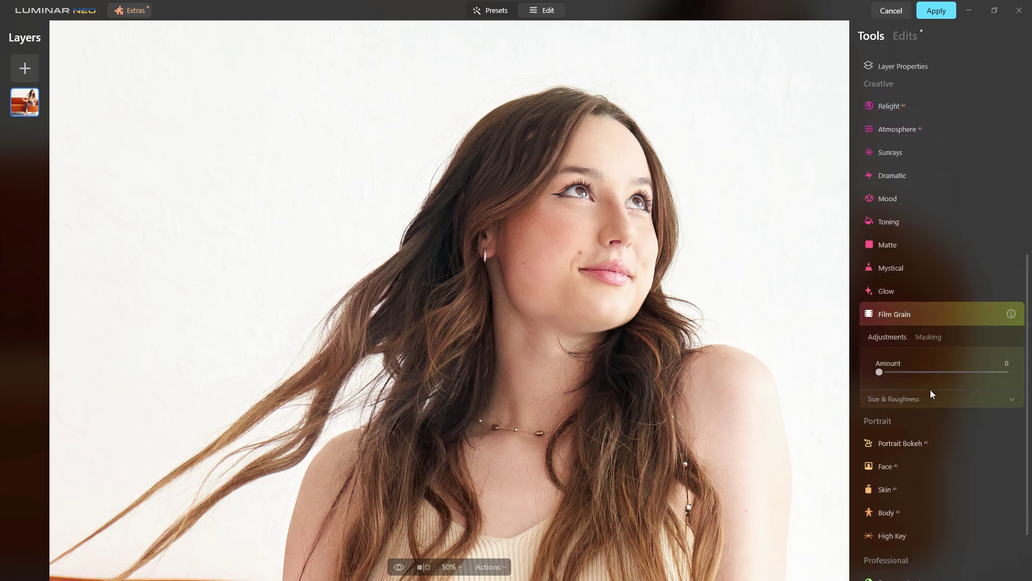
left_click(898, 286)
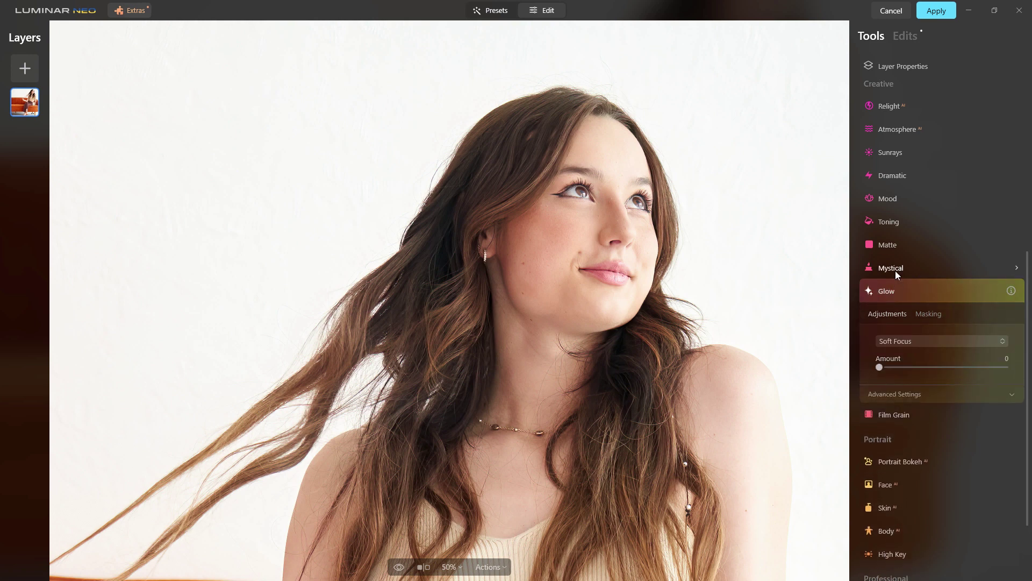
left_click(895, 270)
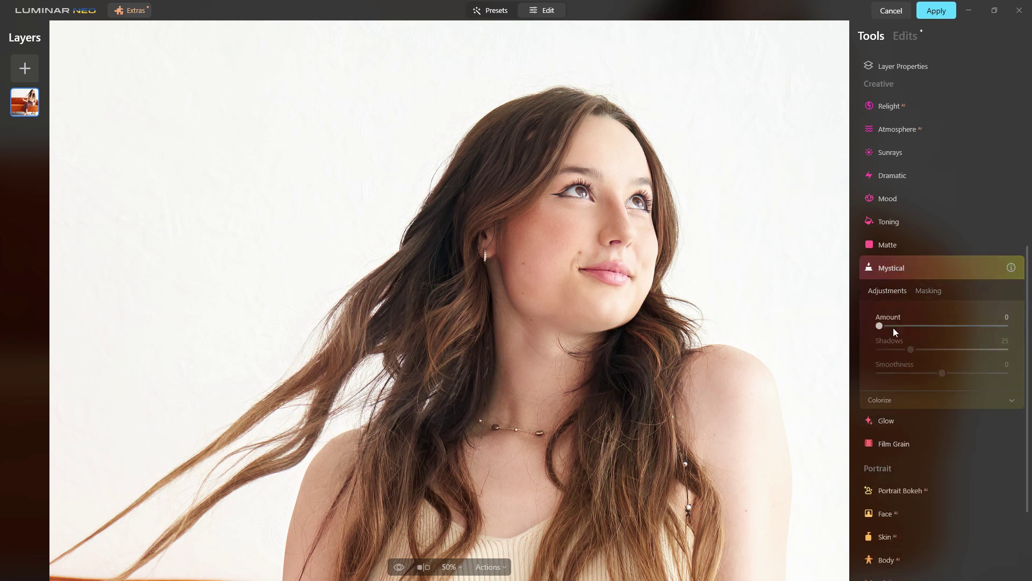
left_click(898, 402)
left_click(891, 245)
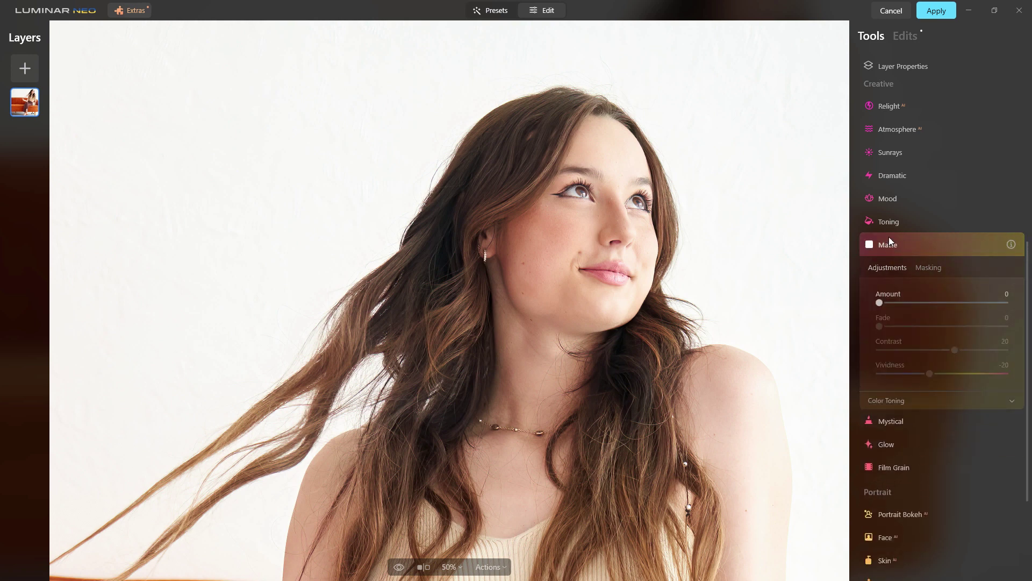
left_click(883, 224)
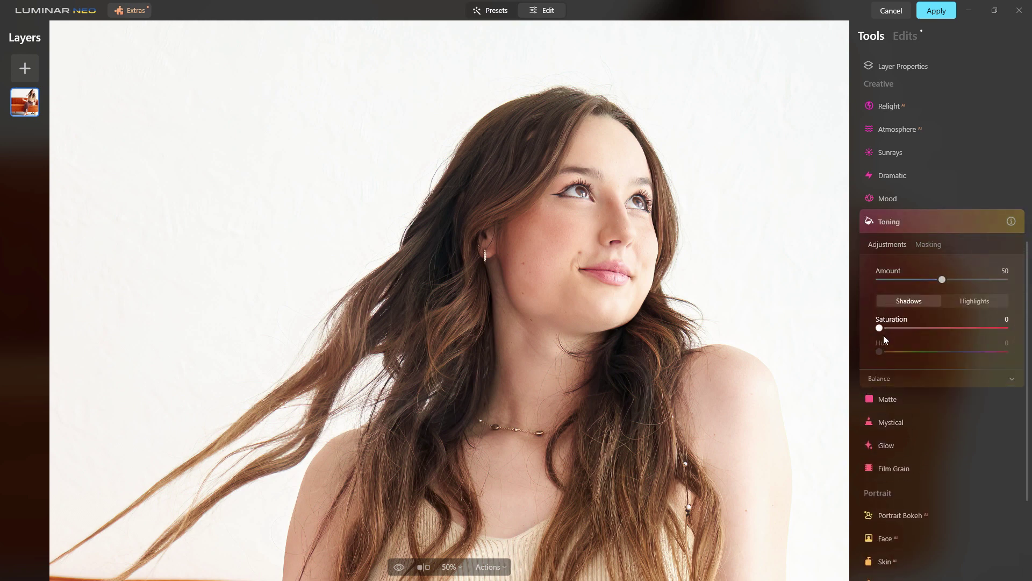
left_click(884, 379)
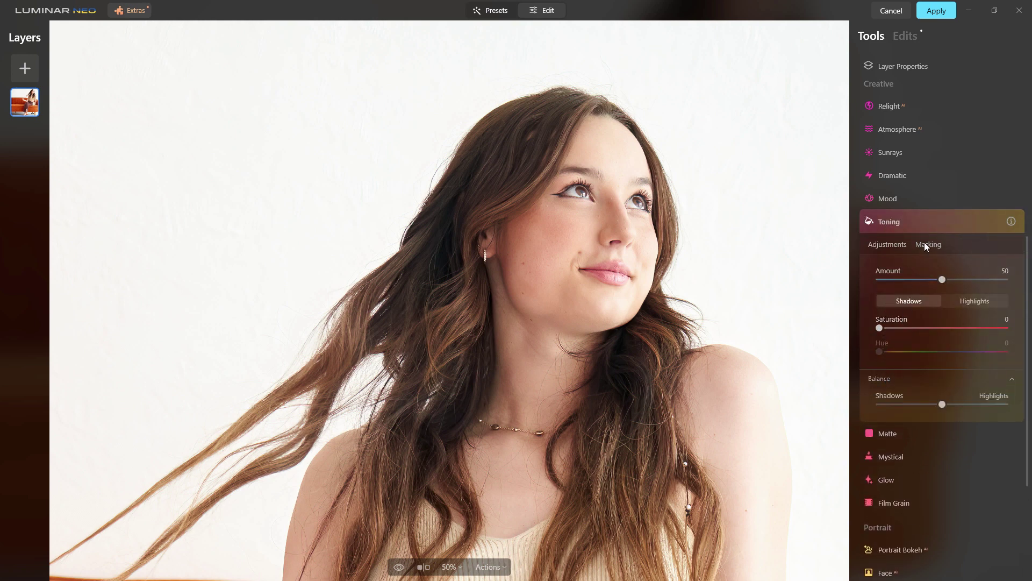
Examine Color Harmony's color contrast, split color warmth and color balance options, plus the Dodge & Burn brush settings.
left_click_drag(1027, 284, 1023, 469)
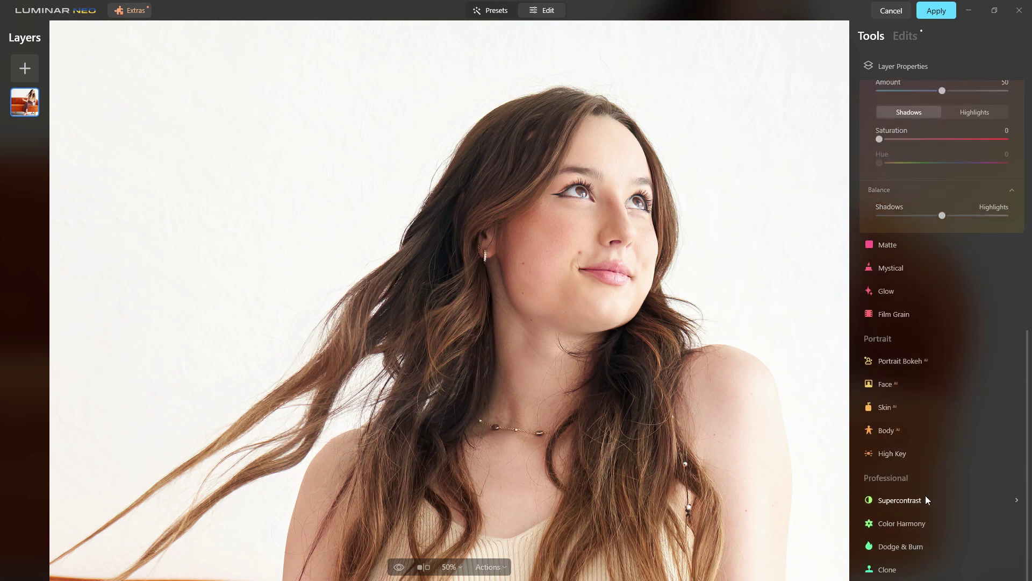
left_click(908, 527)
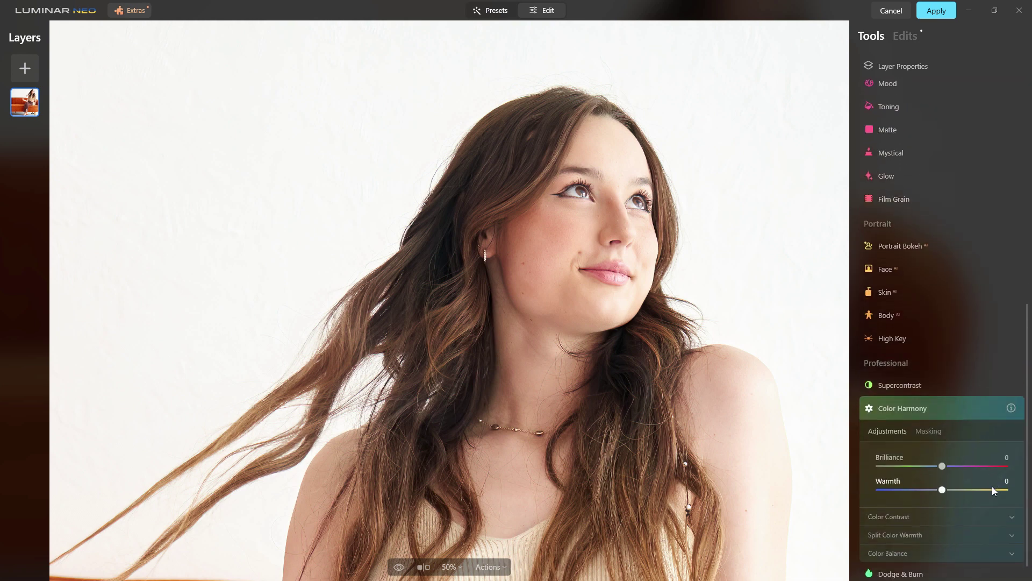
left_click(915, 517)
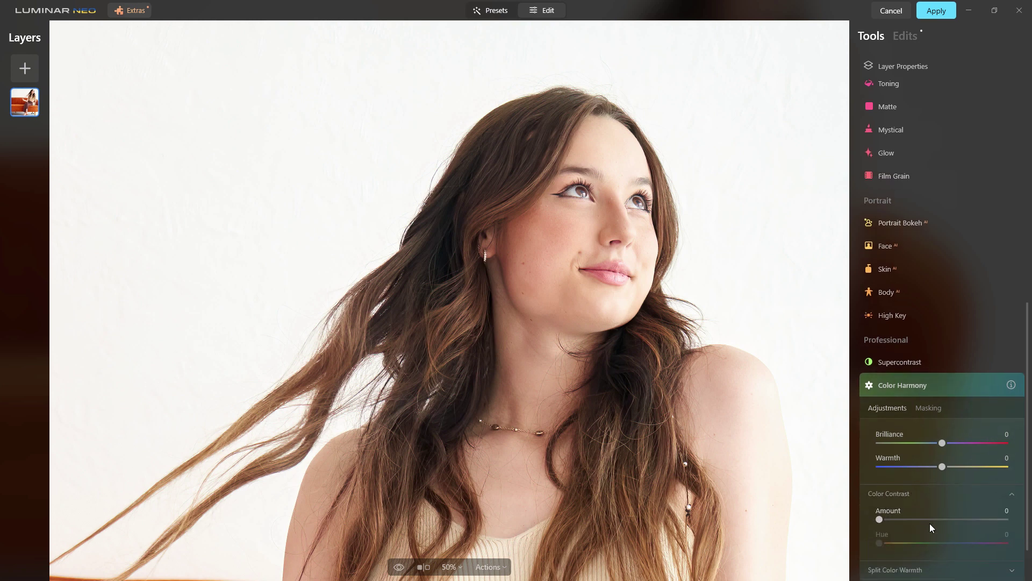
left_click(917, 509)
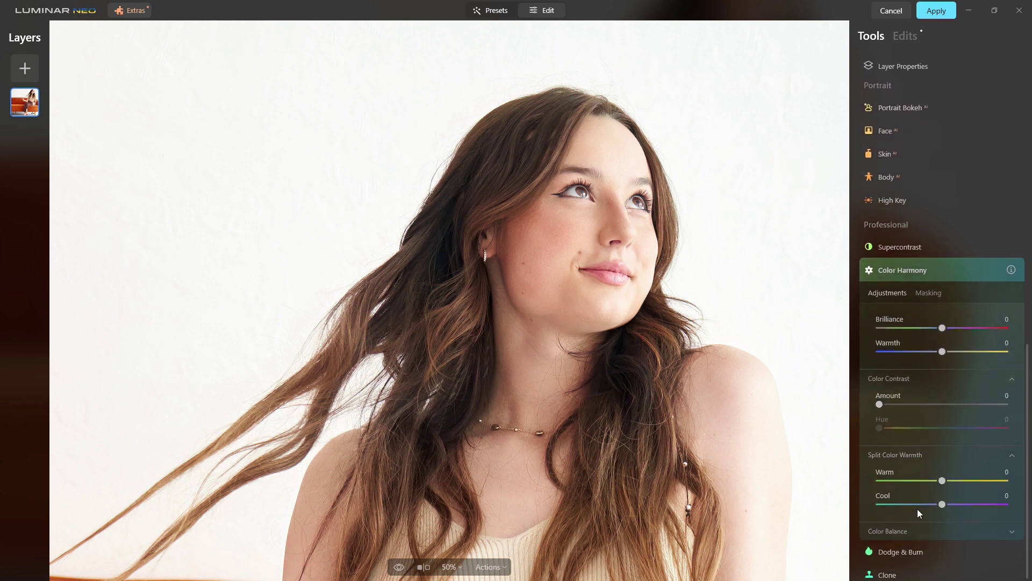
left_click(918, 527)
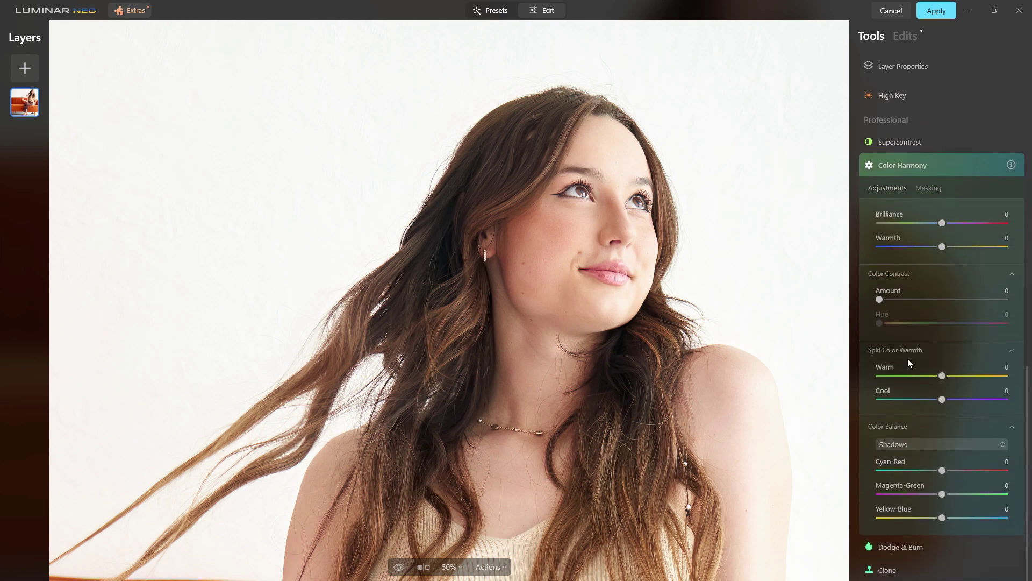
left_click(905, 164)
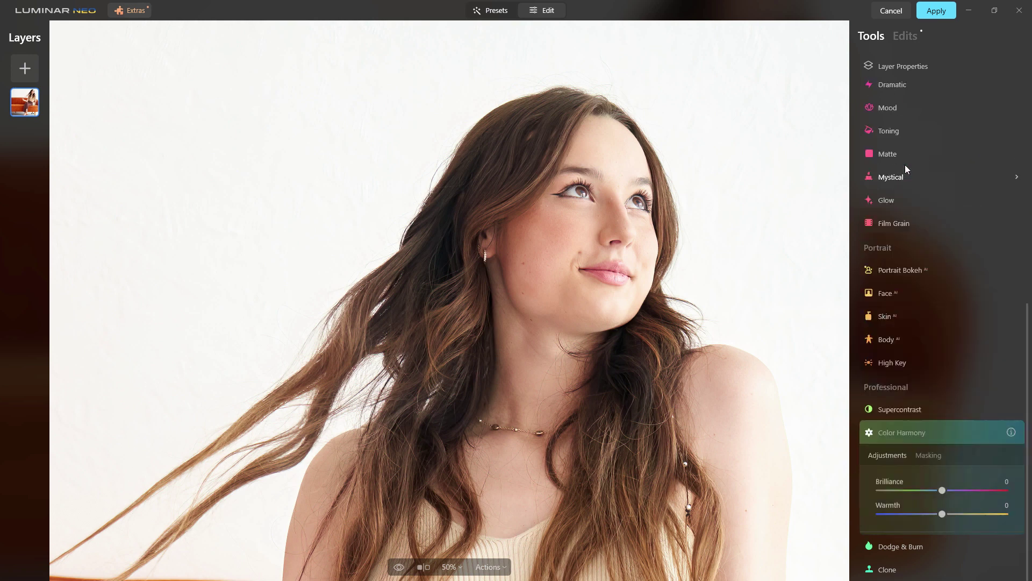
left_click(895, 547)
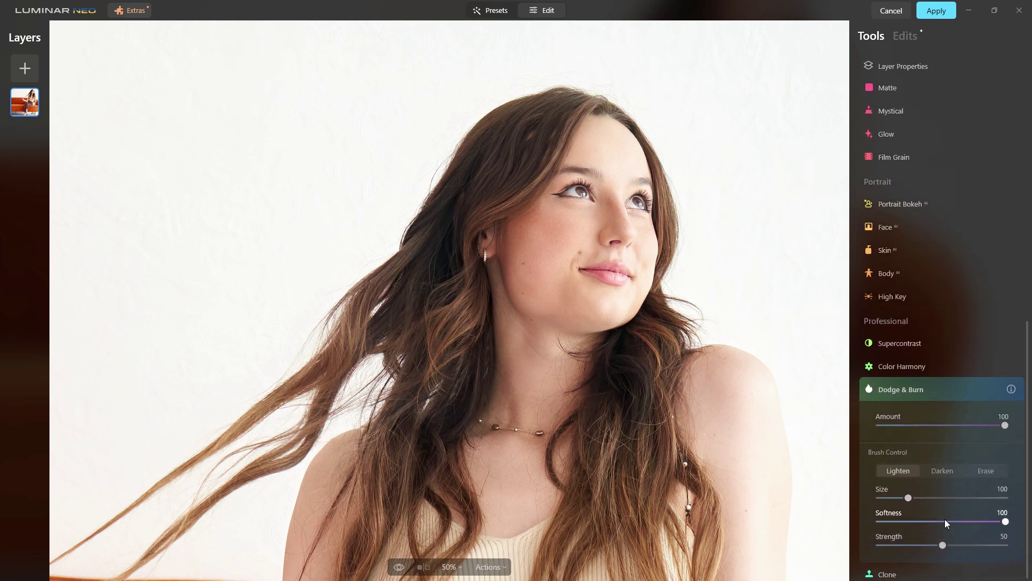
Examine Supercontrast's contrast and balance adjustments for highlights, midtones and shadows.
left_click(928, 391)
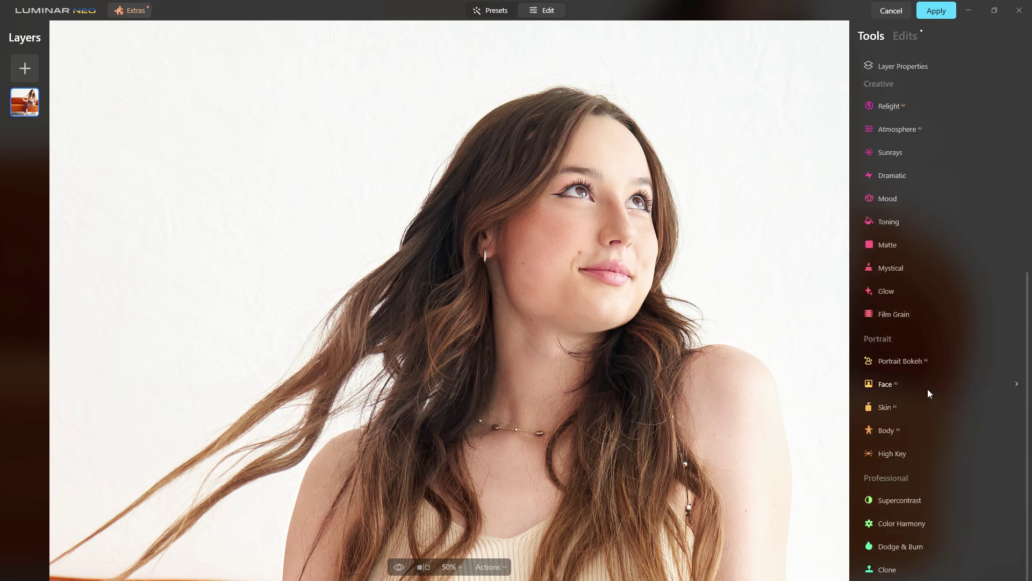
left_click(912, 502)
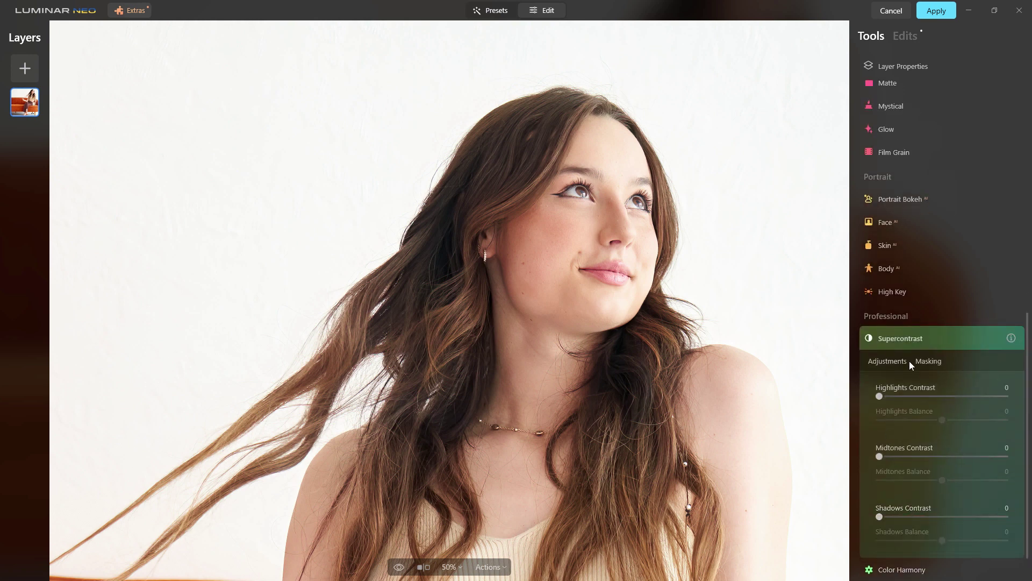
left_click(911, 340)
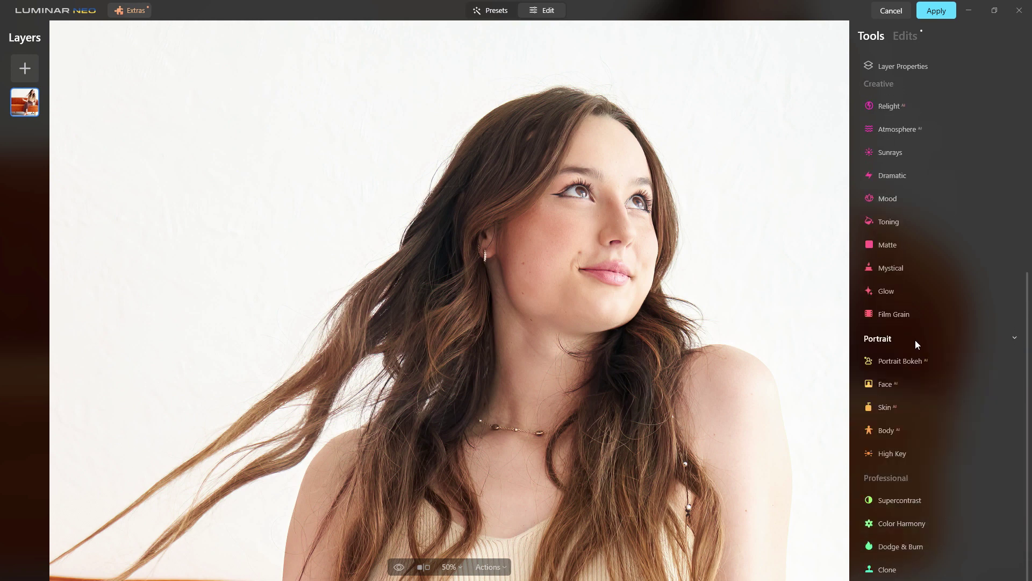
Delete the Supercontrast entry from the list of edits and return to the tools.
left_click(1028, 229)
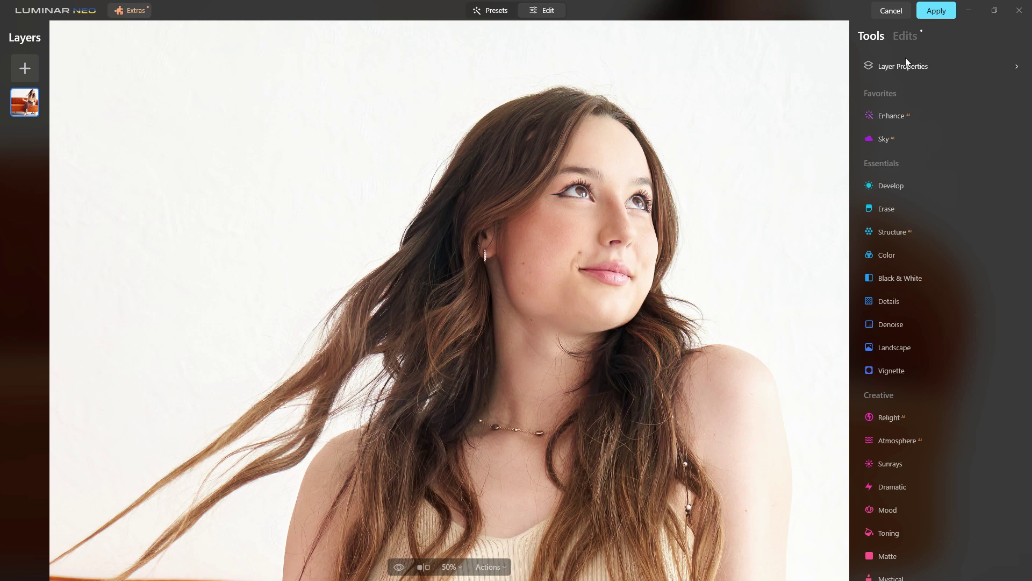
left_click(905, 36)
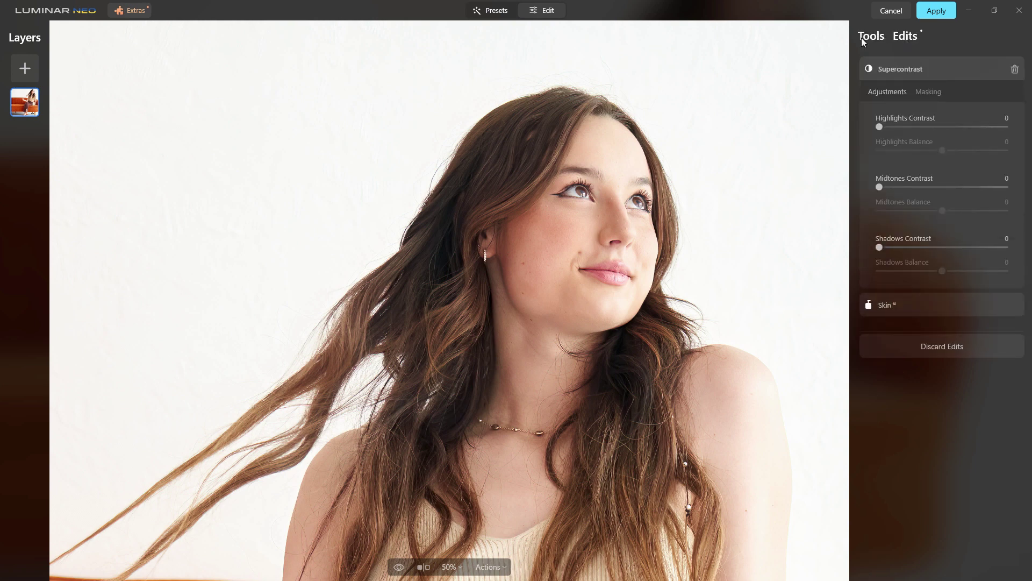
left_click(1014, 69)
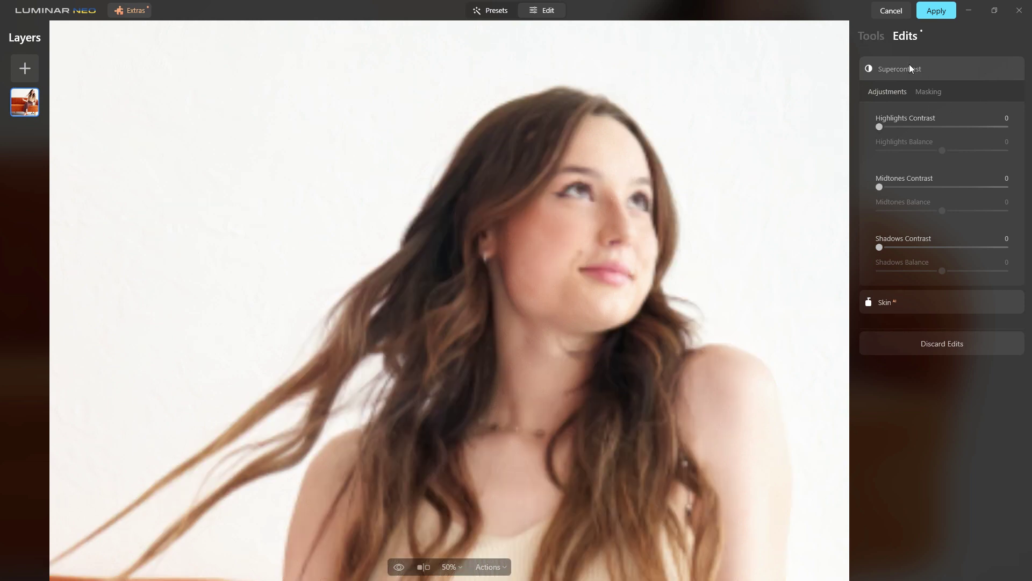
left_click(873, 37)
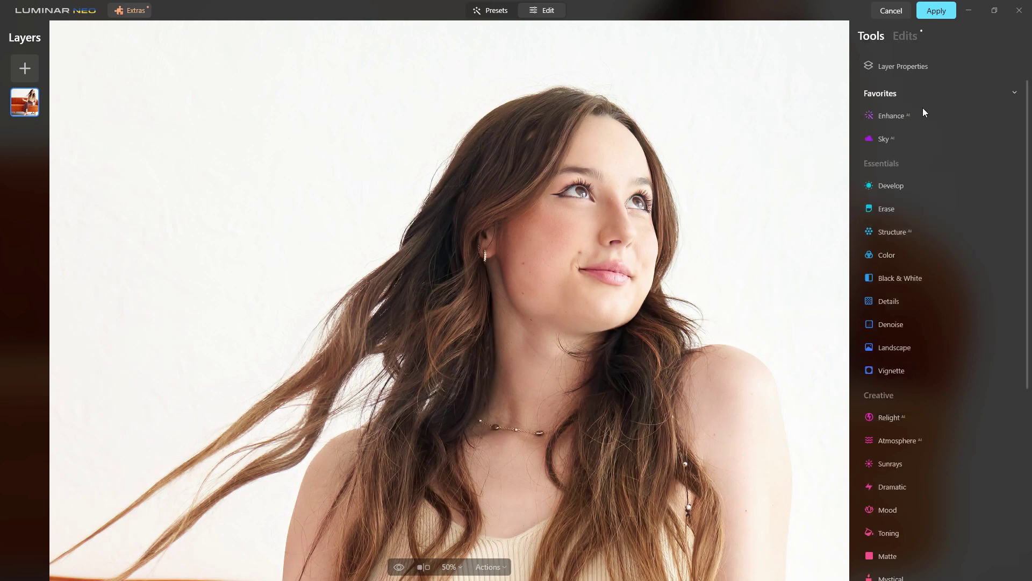
Examine the Toning settings for shadows and highlights, Color Harmony's color options, and the Supercontrast adjustments.
scroll(966, 325, "down", 5)
scroll(966, 325, "down", 2)
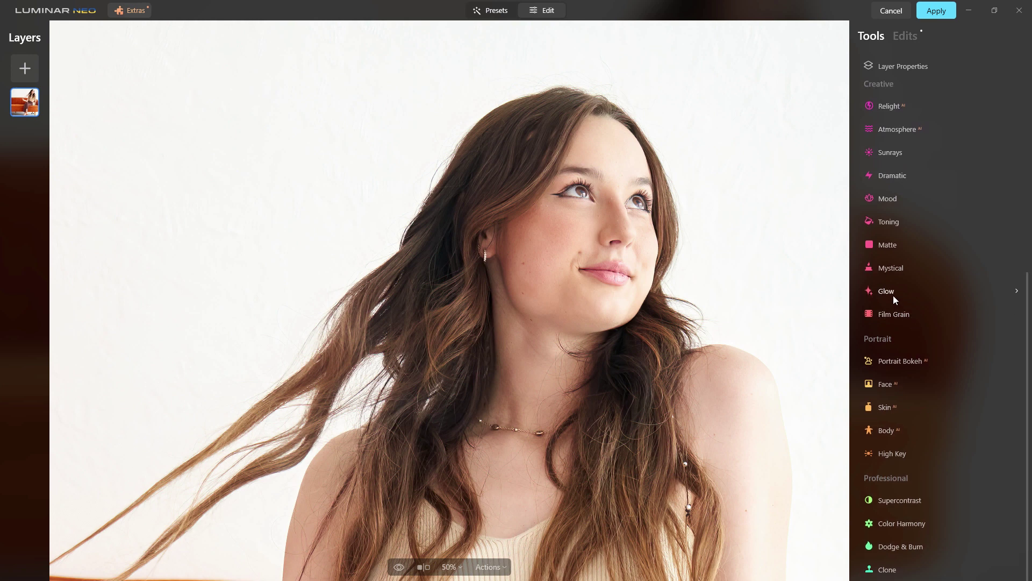
left_click(886, 221)
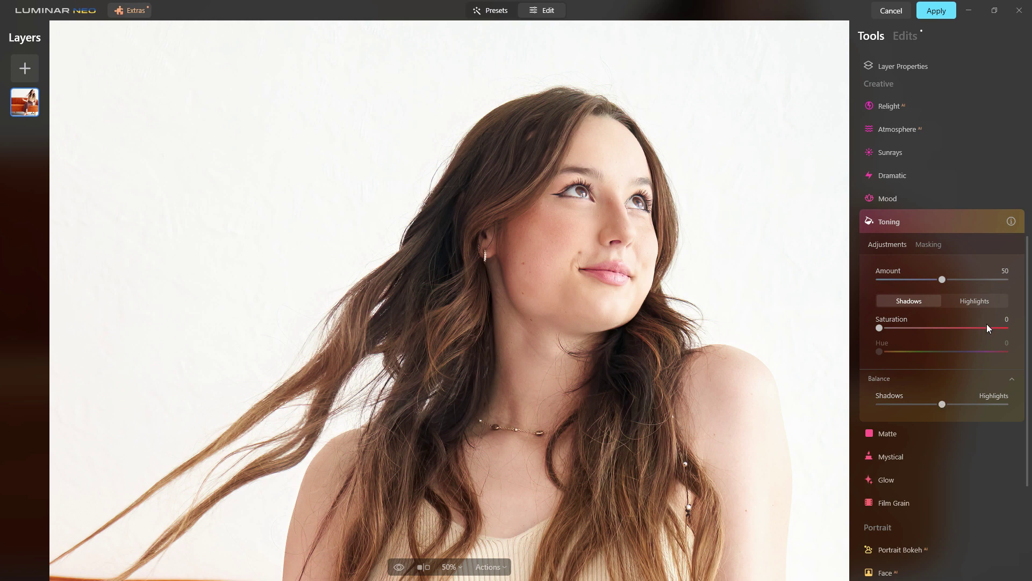
left_click_drag(1026, 299, 1025, 398)
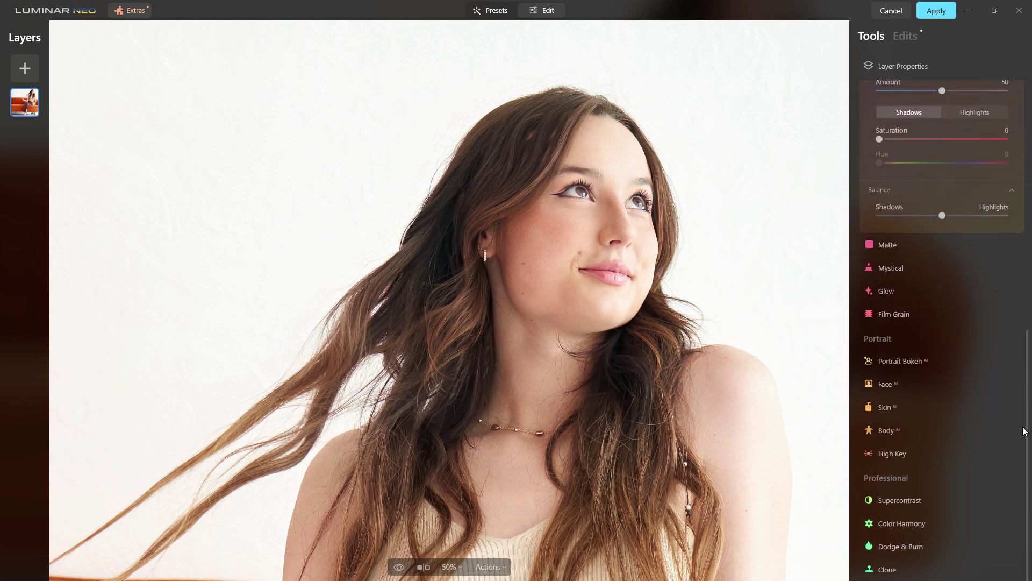
left_click(922, 523)
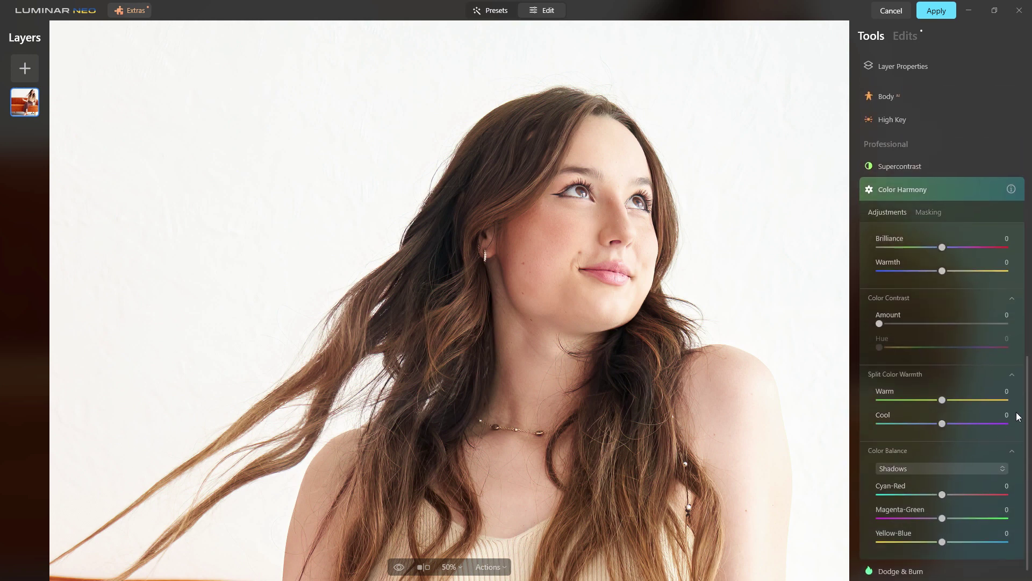
mouse_move(1028, 406)
left_mouse_down()
mouse_move(1028, 422)
mouse_move(1028, 401)
left_mouse_up()
scroll(1029, 404, "up", 3)
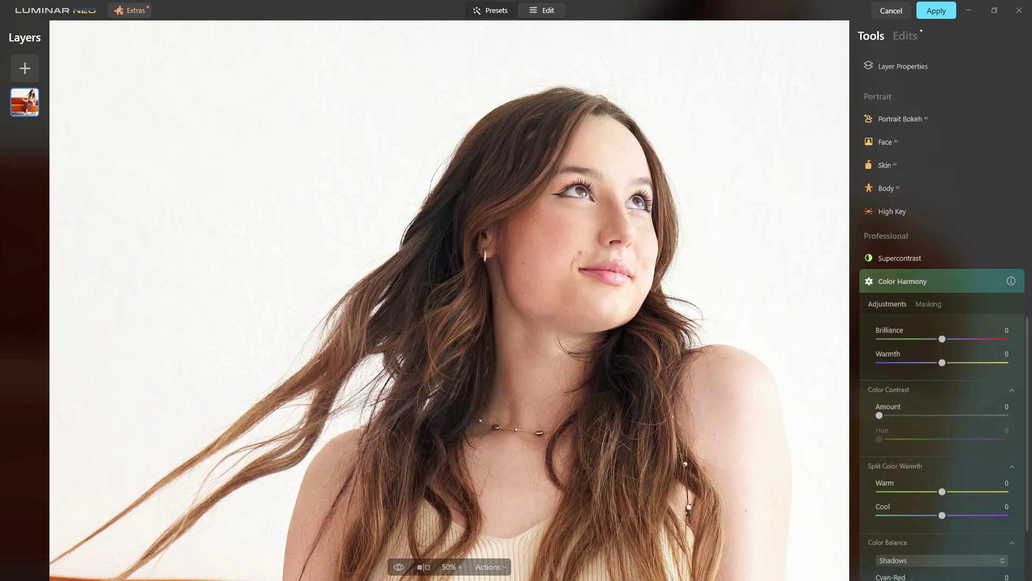
left_click(936, 315)
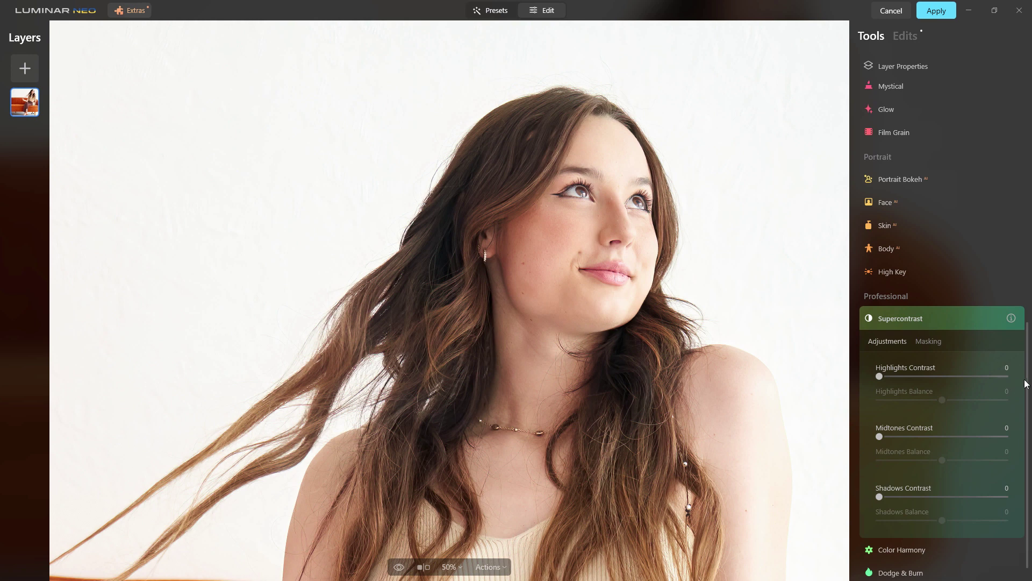
mouse_move(1027, 372)
left_mouse_down()
mouse_move(1029, 296)
mouse_move(1027, 374)
left_mouse_up()
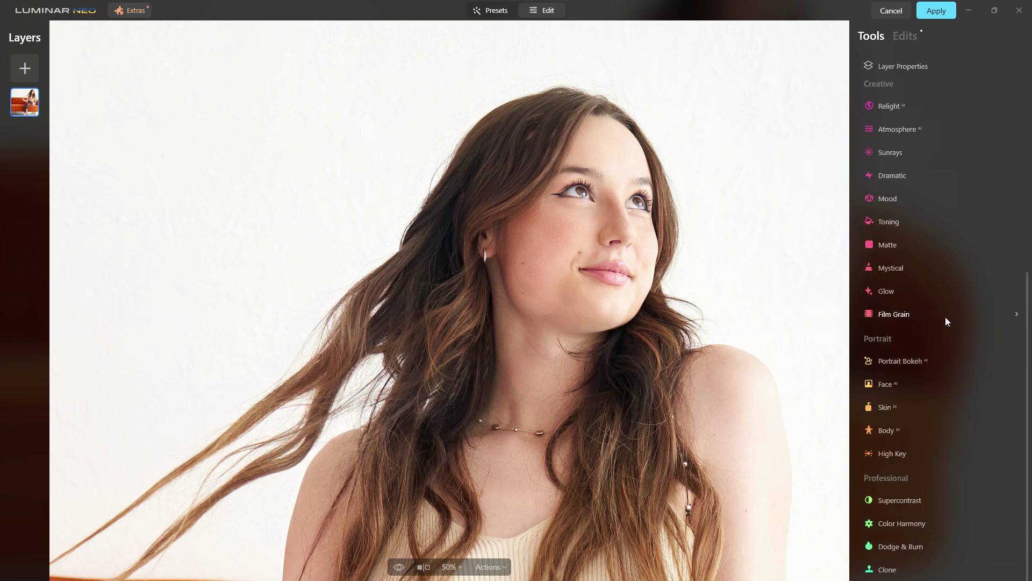
Examine the Sunrays and Dramatic settings plus Relight AI's adjustments, including its advanced Dehalo and Warmth options.
scroll(944, 320, "up", 2)
left_click(911, 225)
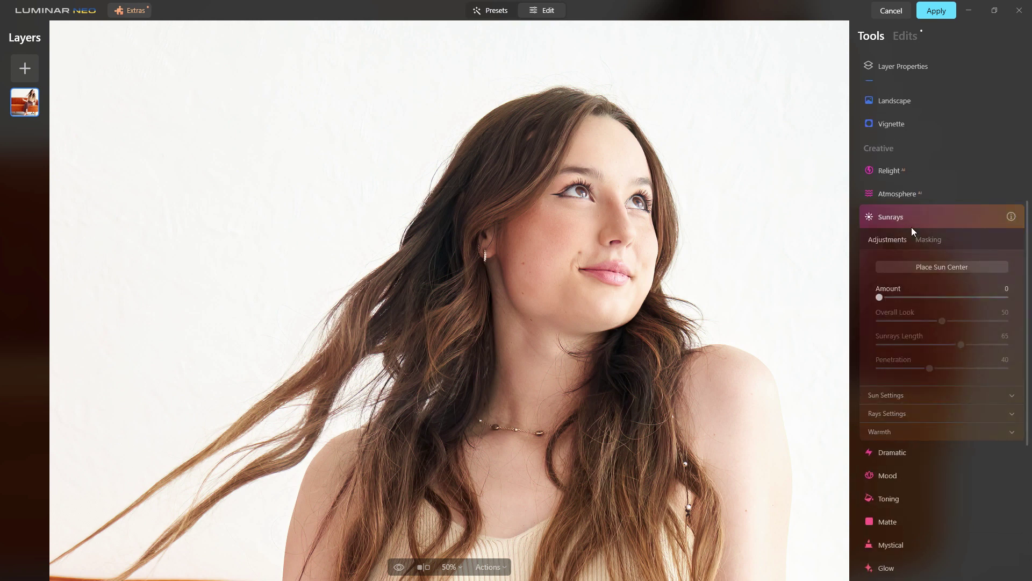
left_click(903, 445)
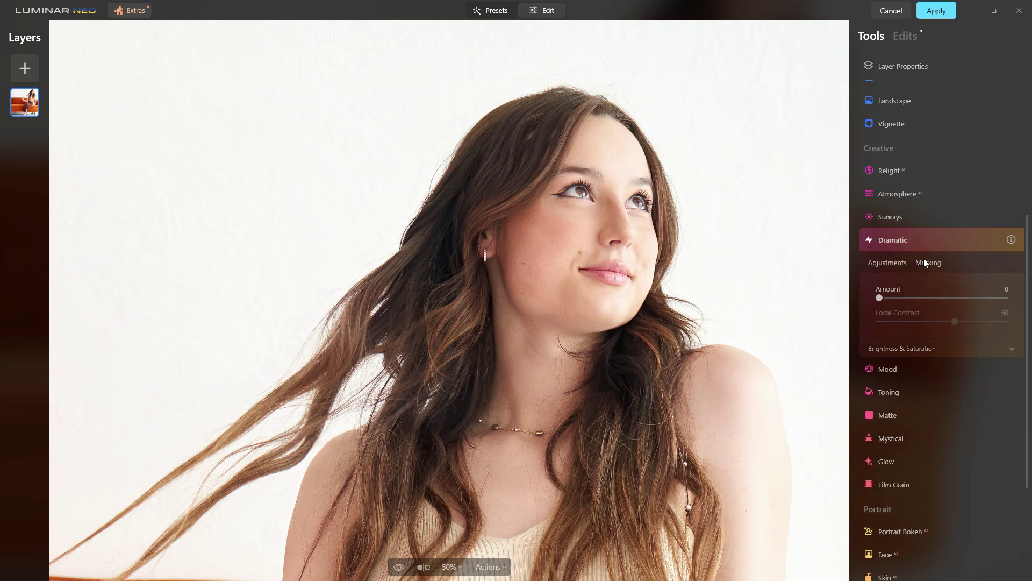
left_click(900, 233)
left_click(903, 172)
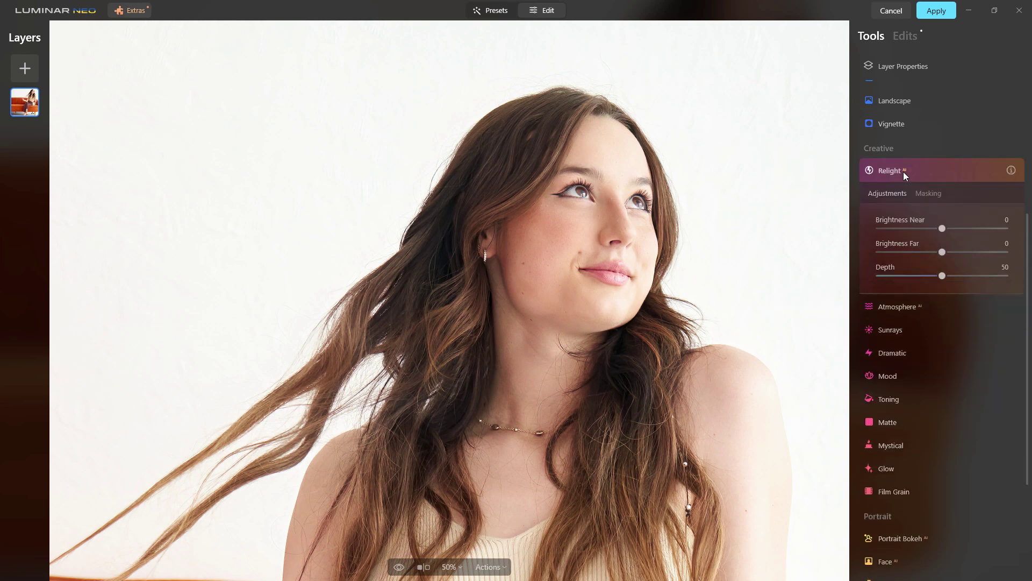
left_click(937, 304)
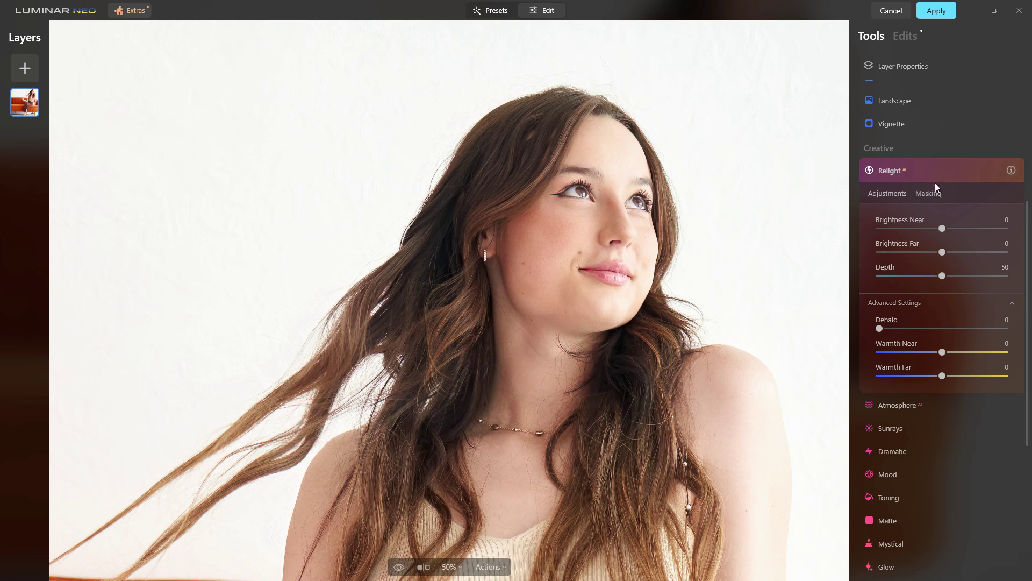
Examine the Landscape tool's Dehaze, Golden Hour and Foliage Enhancer adjustments, including its advanced Foliage Hue option.
left_click(927, 171)
left_click(917, 122)
left_click(917, 100)
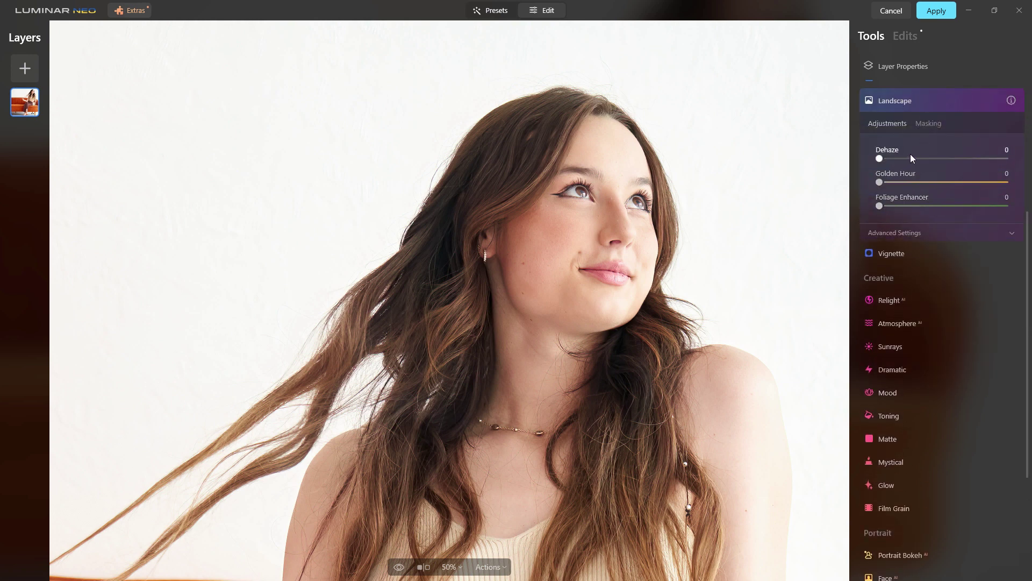
left_click(905, 231)
scroll(910, 233, "up", 3)
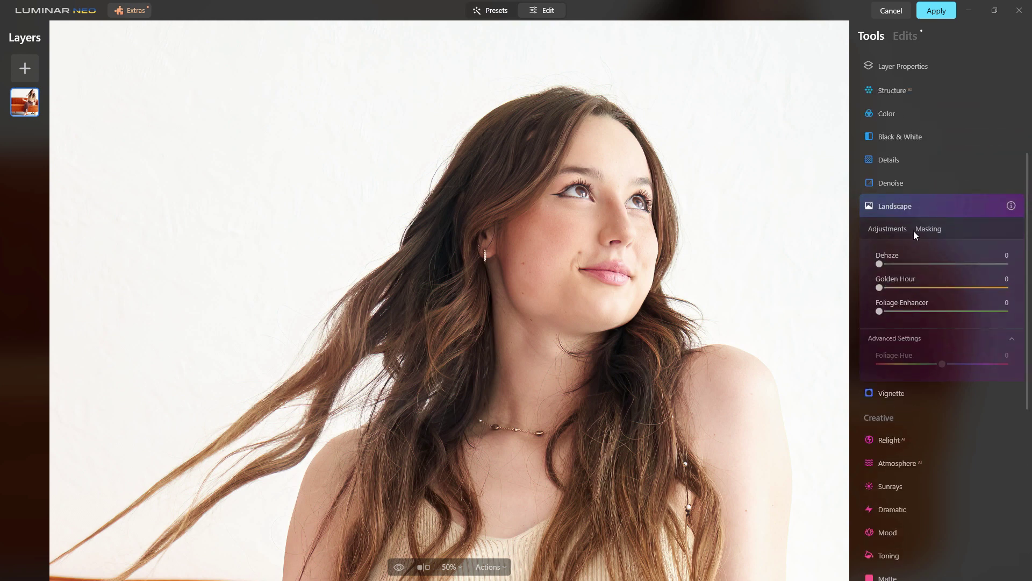
Try out the Color tool's Remove Color Cast adjustment.
left_click(891, 199)
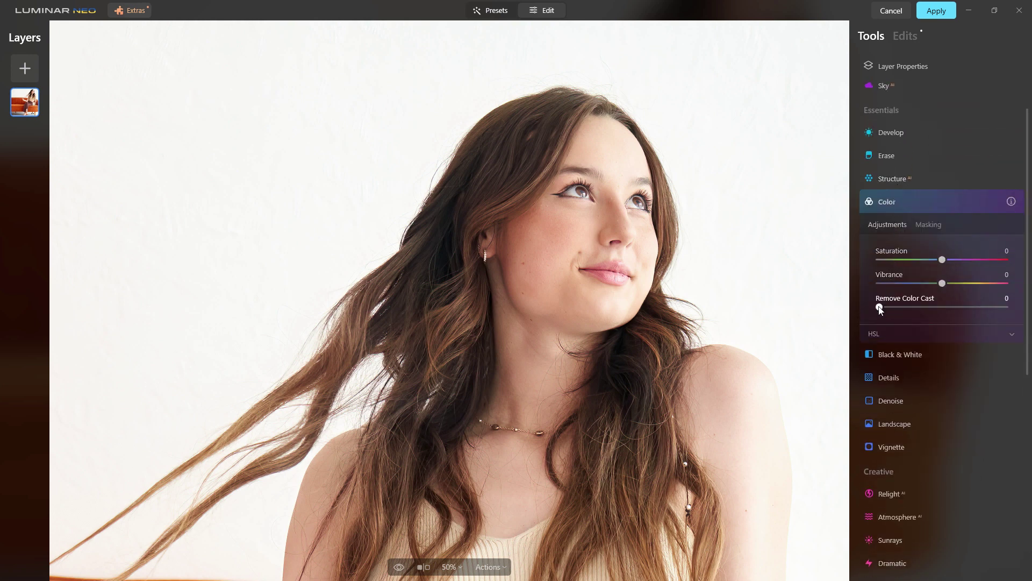
mouse_move(879, 309)
left_mouse_down()
mouse_move(937, 306)
mouse_move(879, 311)
left_mouse_up()
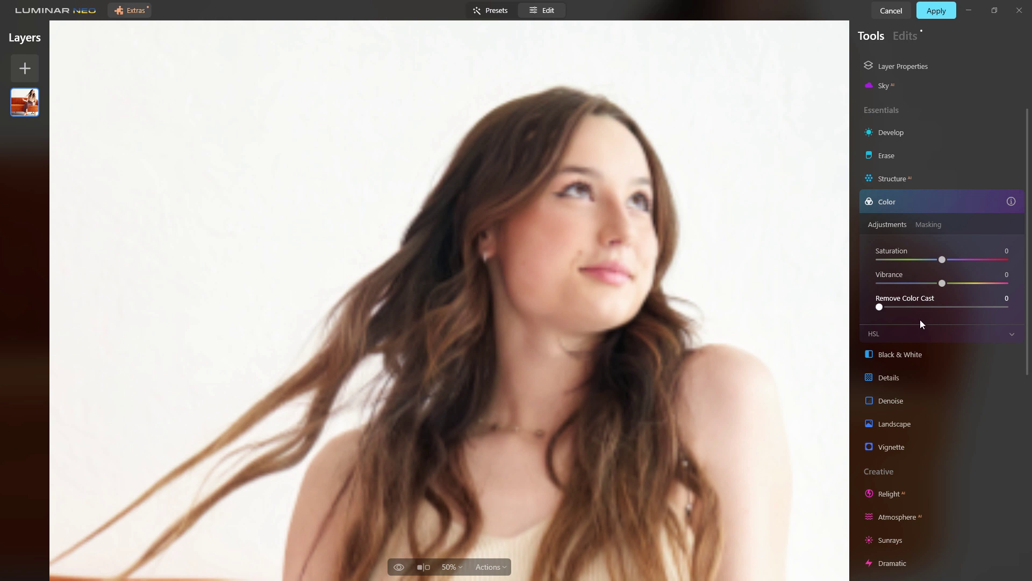
left_click(975, 200)
Delete the Color entry from the list of edits and return to the tools.
left_click(916, 37)
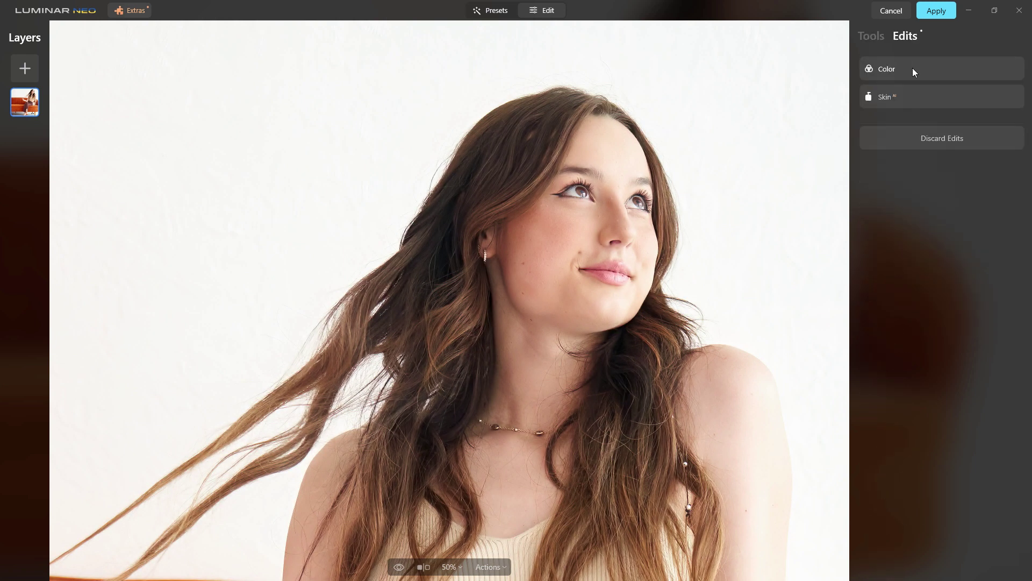
left_click(912, 68)
left_click(1015, 69)
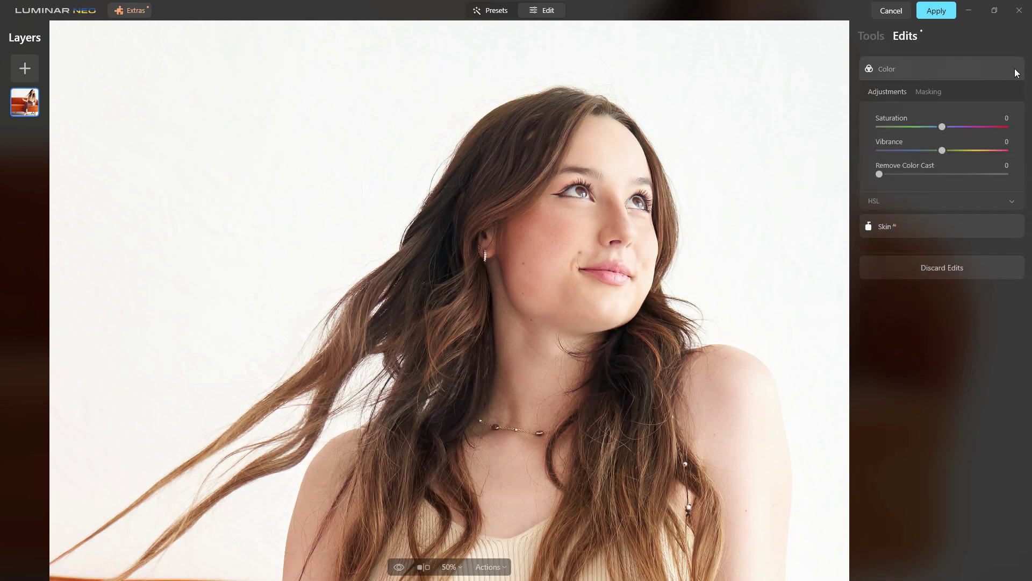
left_click(879, 39)
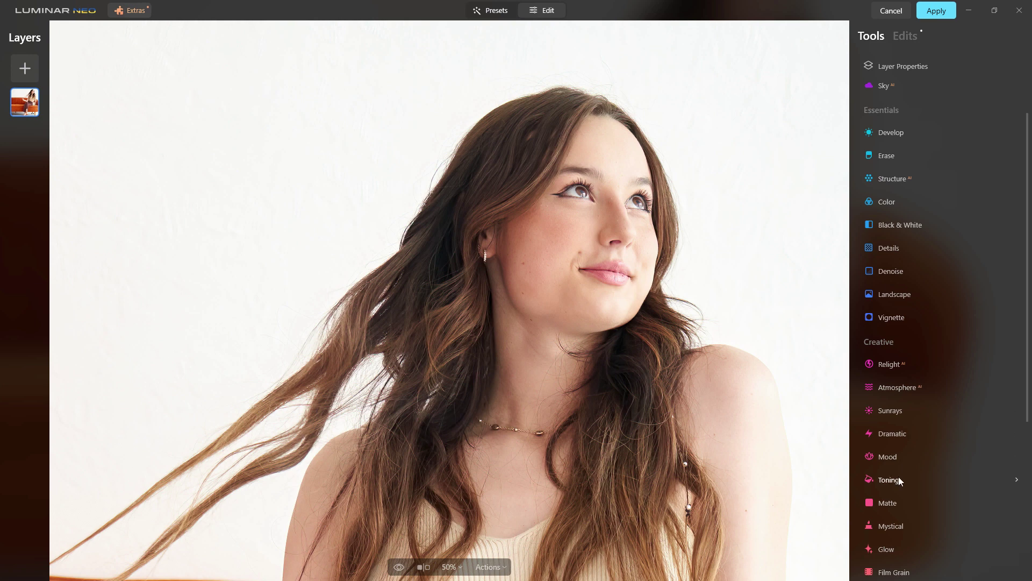
In the Face AI tool, raise Iris Flare and Eye Enhancer slightly to brighten the eyes.
scroll(898, 477, "down", 4)
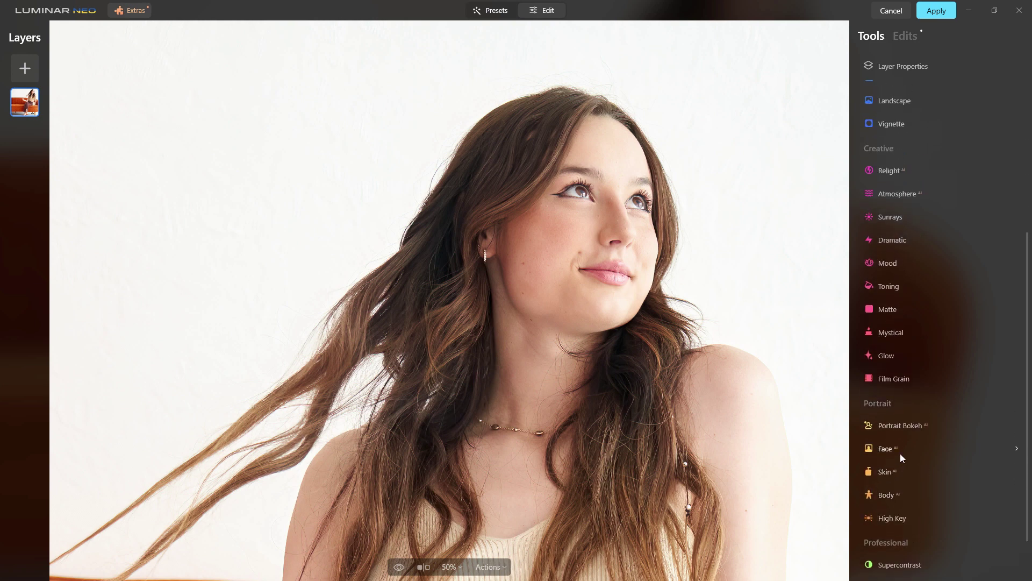
left_click(900, 454)
scroll(891, 528, "down", 3)
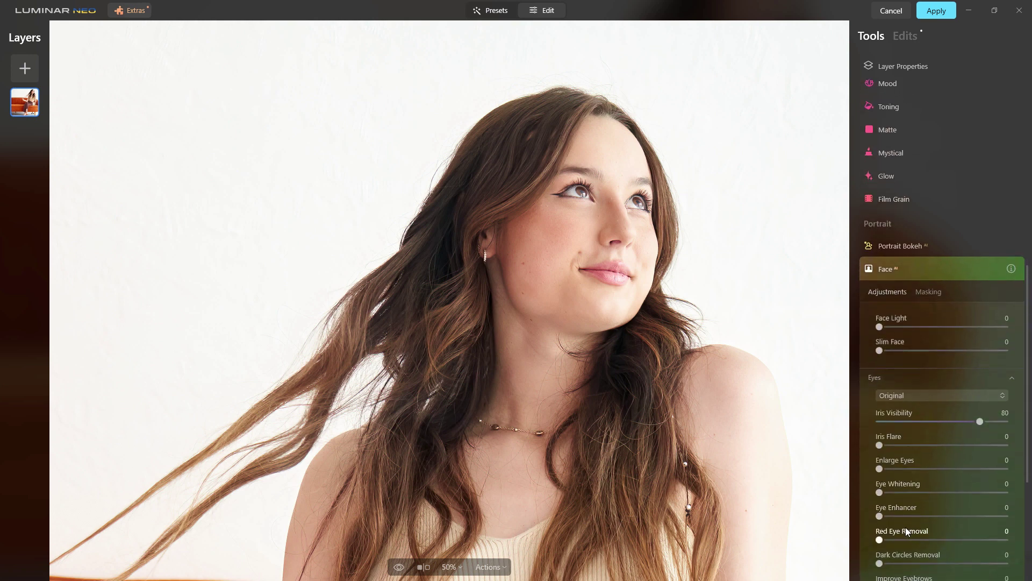
scroll(905, 527, "down", 1)
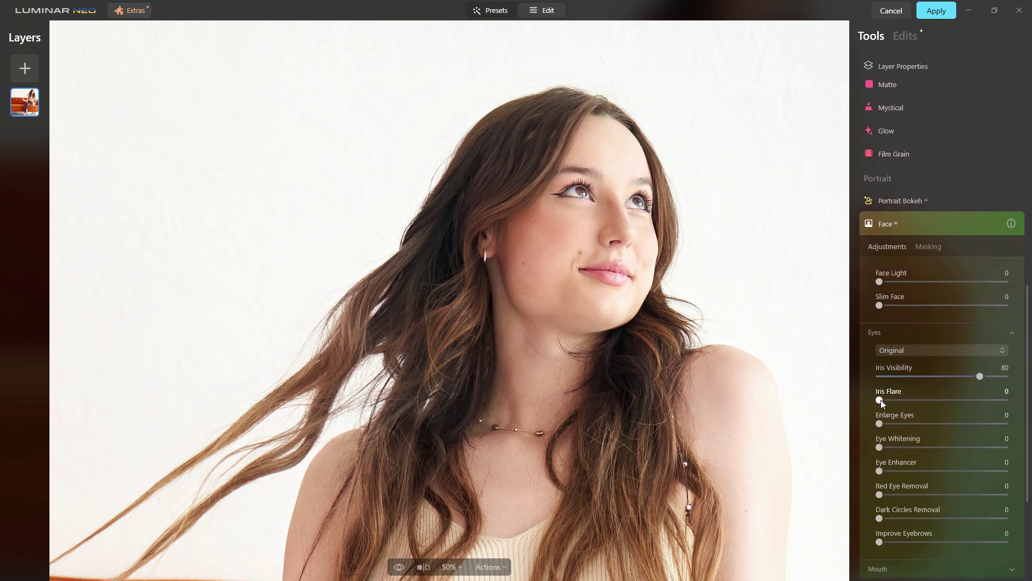
left_click_drag(880, 399, 883, 399)
left_click_drag(879, 471, 884, 472)
Try Eye Enhancer at its maximum and compare the face with and without the Face AI effect.
left_click_drag(955, 474, 1008, 473)
left_click(979, 223)
left_click(979, 224)
left_click(979, 224)
Set Eye Enhancer to 3 and compare the eyes with and without the Face AI effect.
left_click_drag(943, 470, 885, 473)
left_click(983, 223)
left_click(982, 223)
left_click(983, 222)
left_click(982, 223)
left_click(983, 222)
left_click(983, 223)
left_click(982, 223)
left_click(983, 223)
left_click(983, 222)
Try Iris Flare at 100 and compare the eyes with and without the Face AI effect.
left_click_drag(883, 401, 1027, 403)
left_click(979, 222)
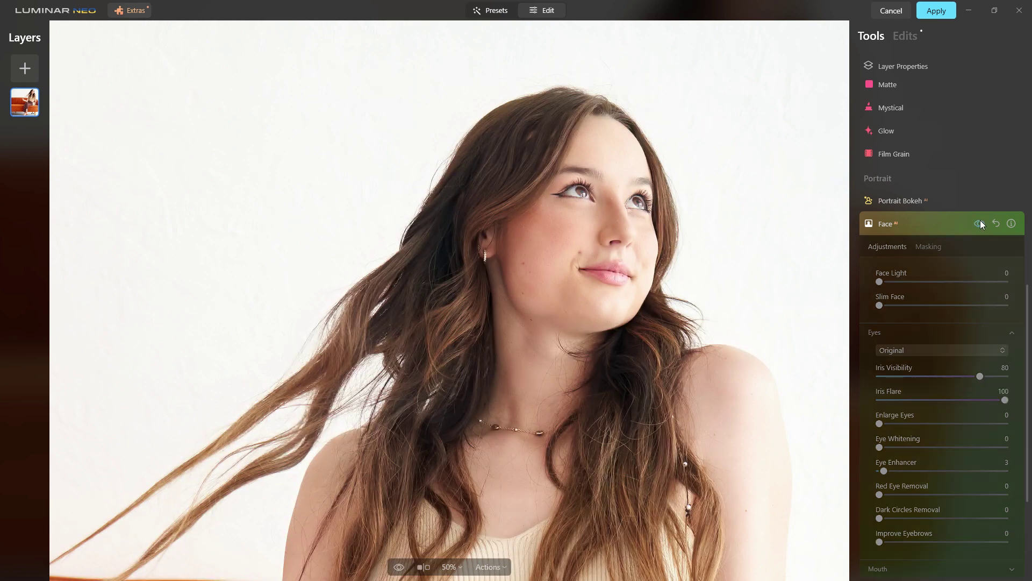
left_click(980, 222)
left_click(979, 223)
left_click(980, 223)
left_click(979, 223)
left_click(980, 223)
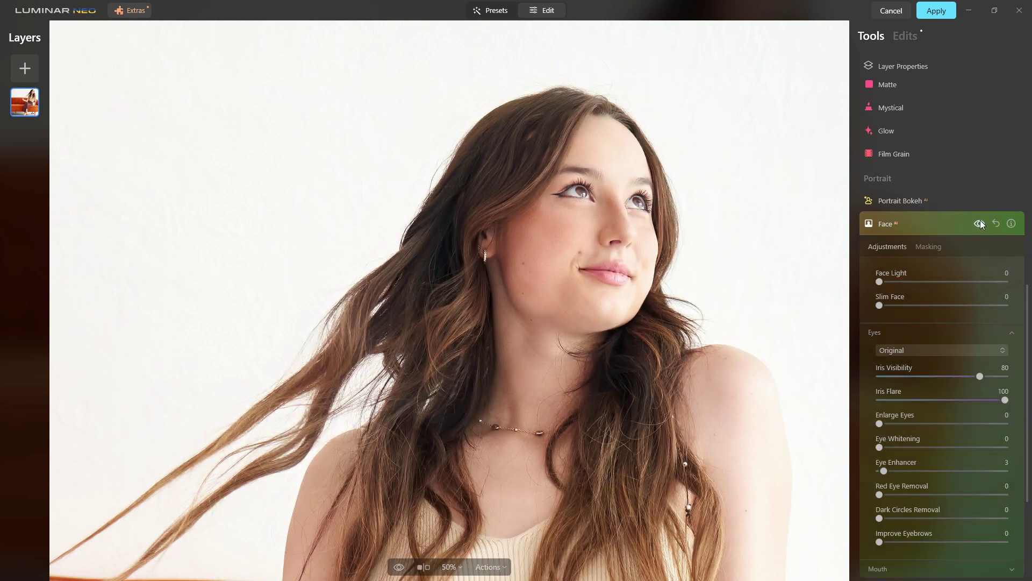
left_click(980, 223)
left_click(980, 222)
left_click(980, 222)
left_click(980, 222)
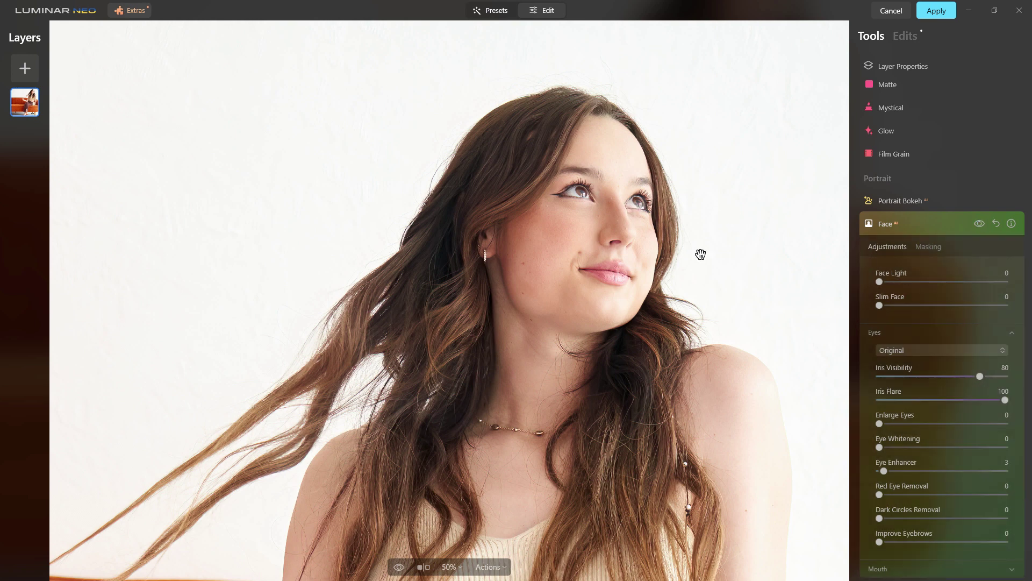
Set Face AI's Iris Flare to 3 and apply the filter edits to the photo.
left_click_drag(1005, 401, 885, 401)
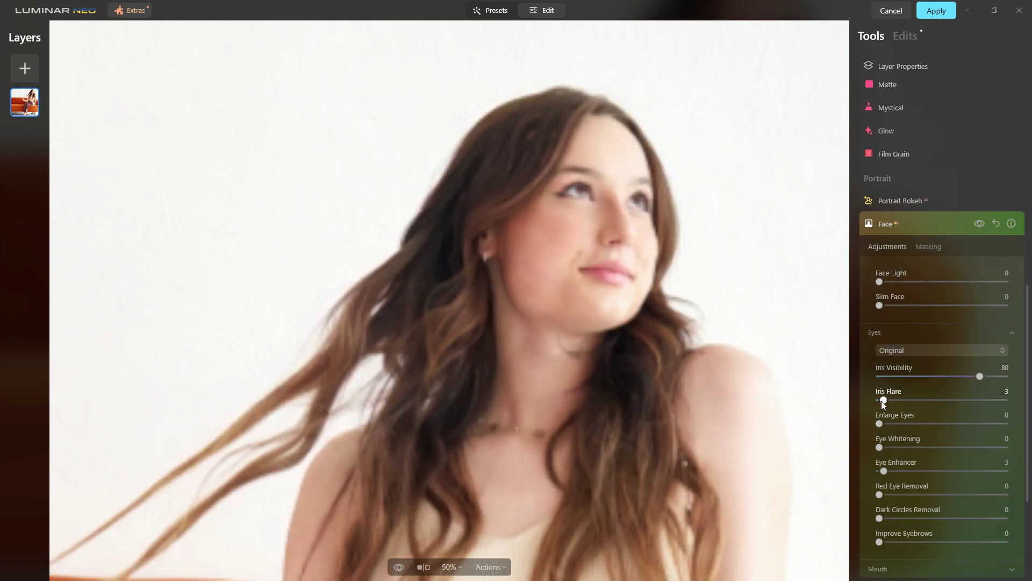
left_click(919, 228)
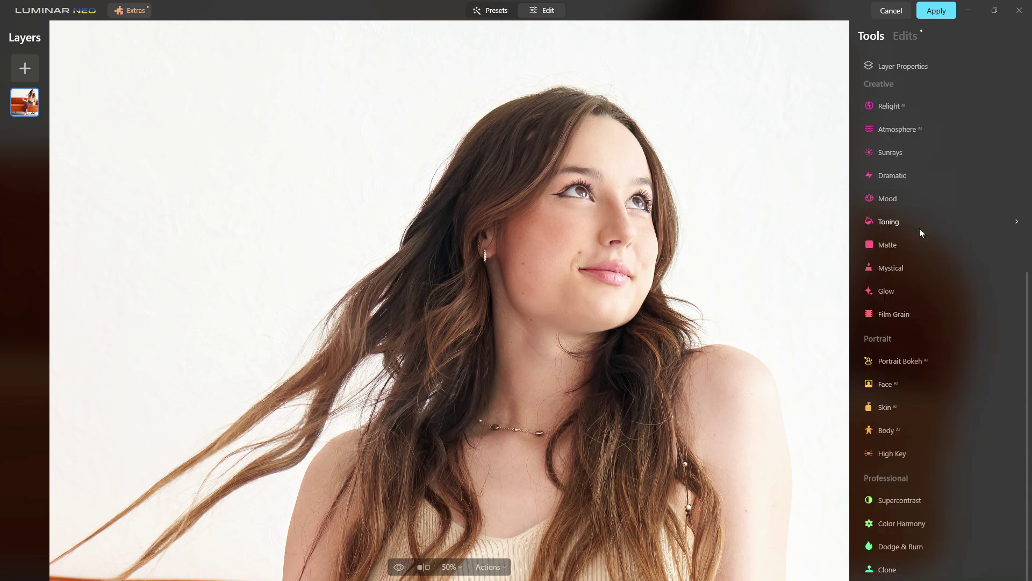
left_click(1027, 218)
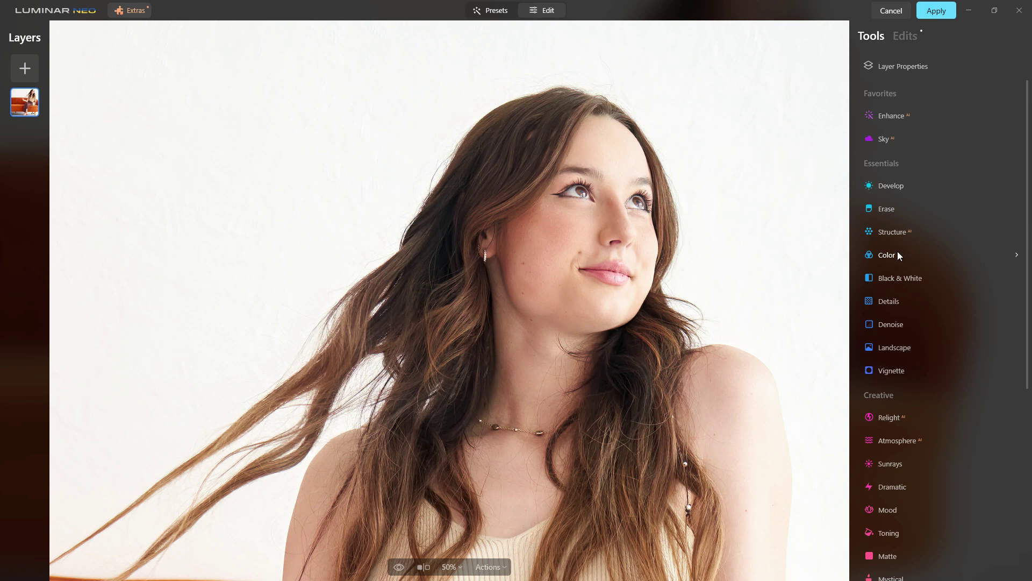
left_click(936, 10)
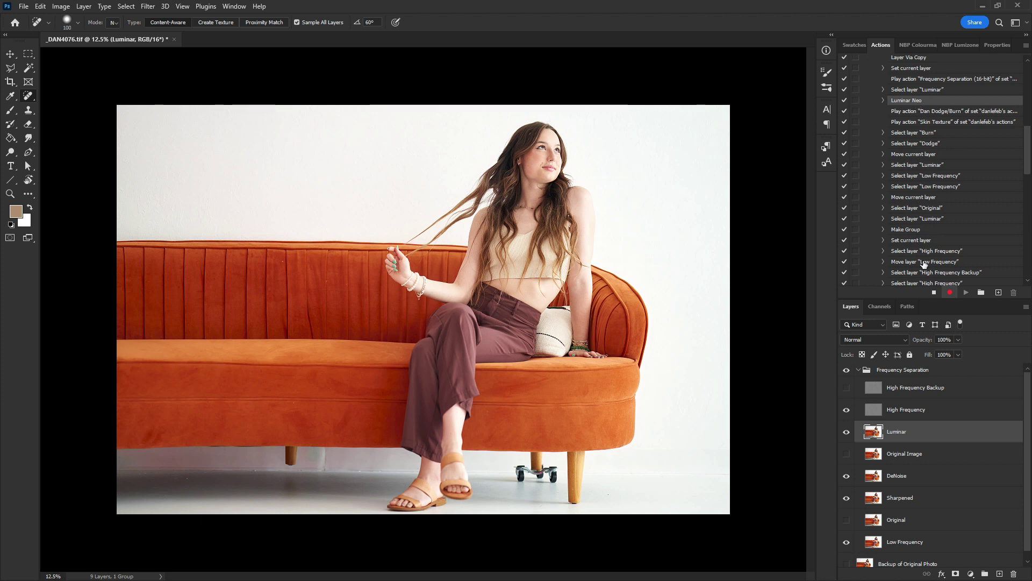
Stop recording the action, then resume playback from the Dan Dodge/Burn step through the Save step to write the TIFF.
left_click(934, 293)
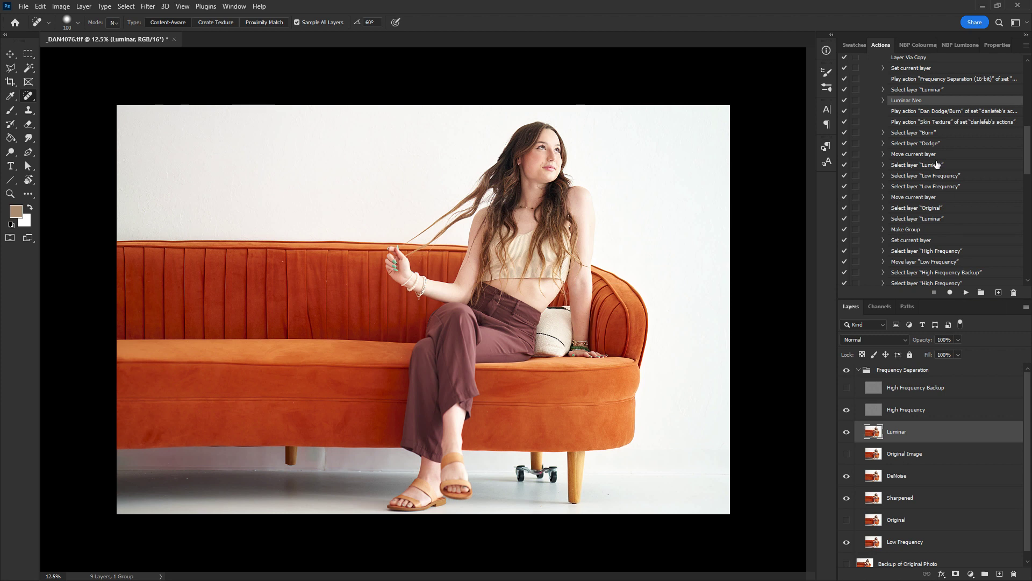
left_click(931, 111)
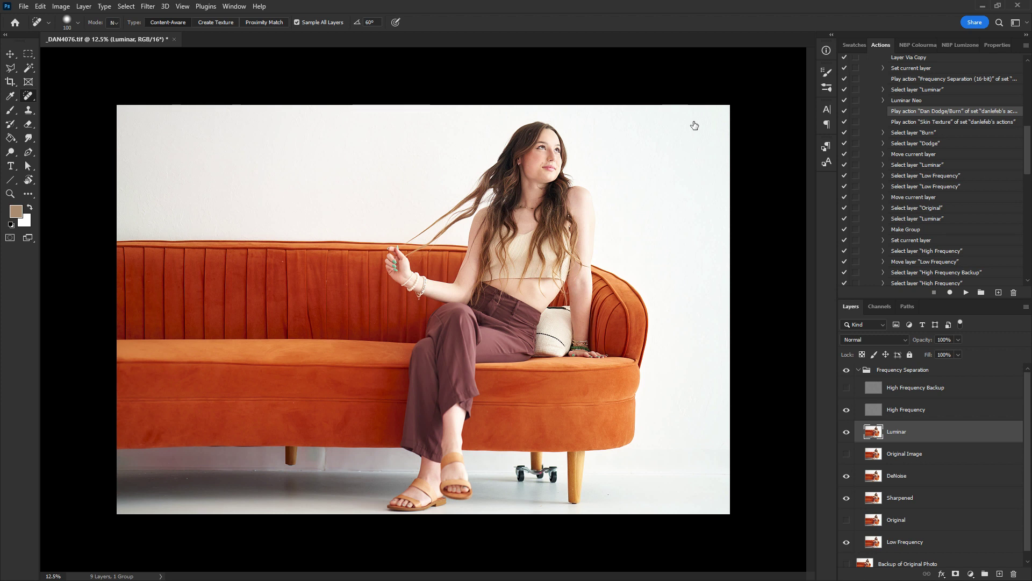
key("ctrl+s")
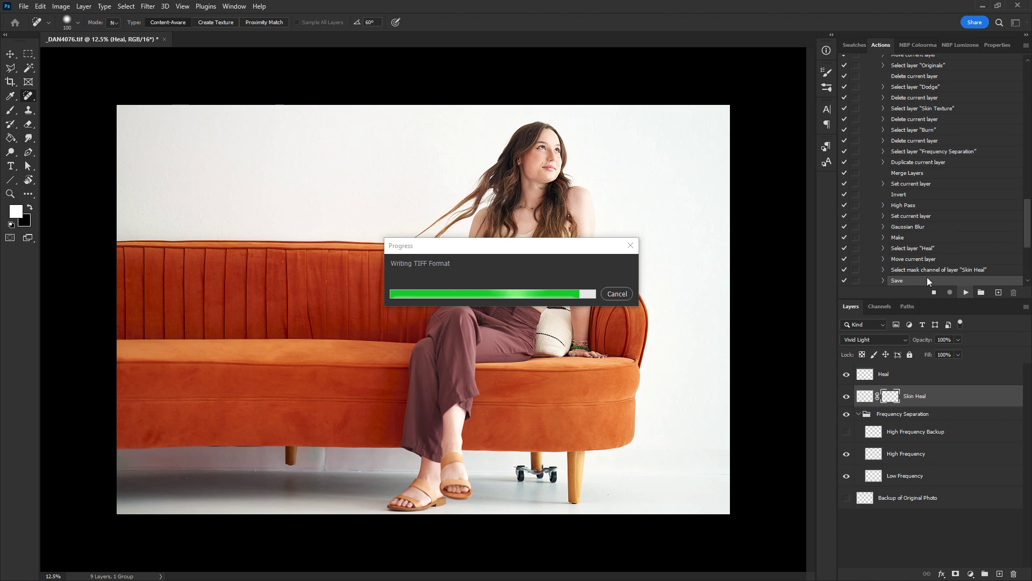
Switch to the file manager's Capture folder and position its window so _DAN4076.tif and Photoshop's save progress are both visible.
key("alt+Tab")
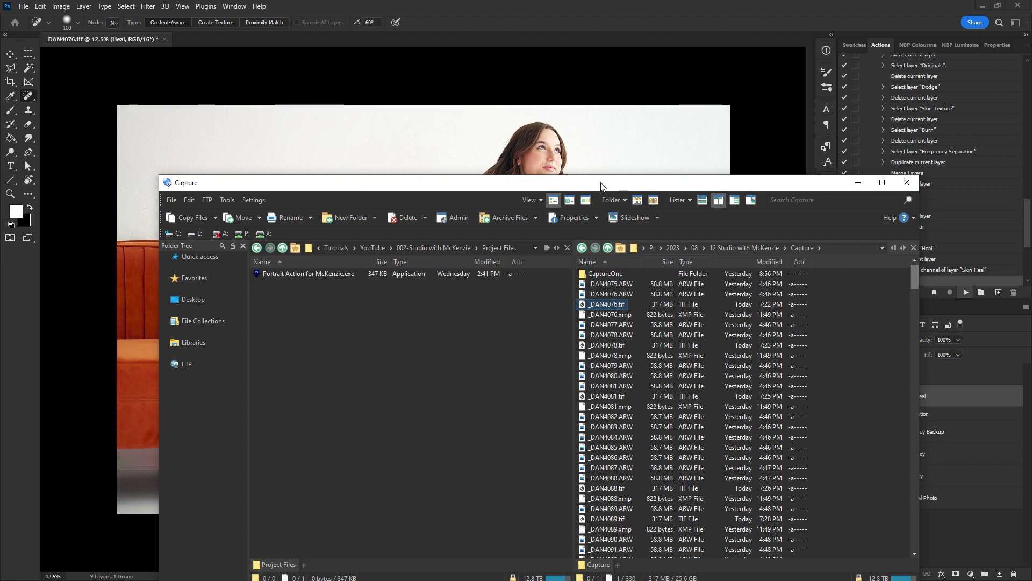
left_click_drag(601, 186, 514, 162)
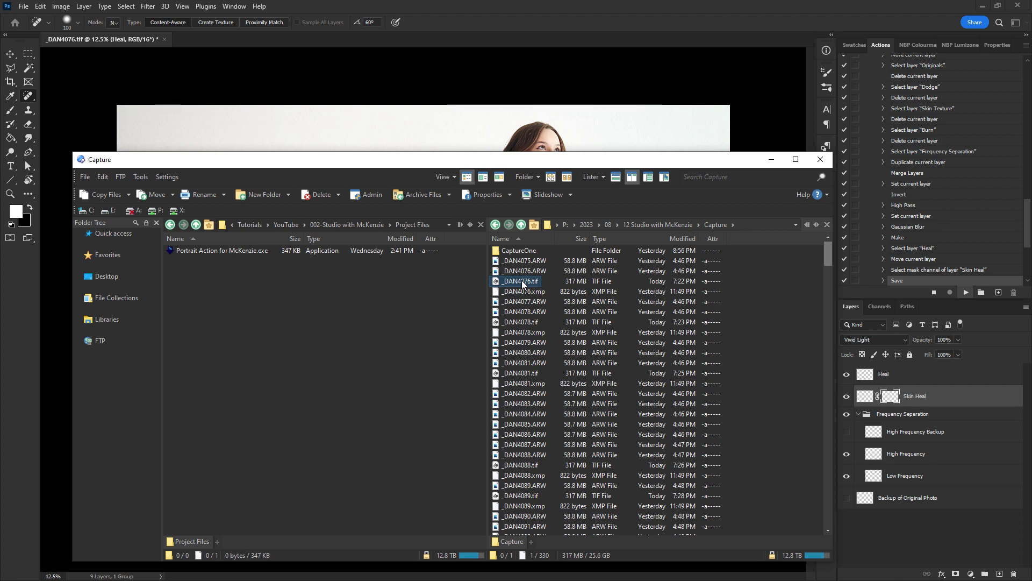
left_click_drag(605, 162, 603, 316)
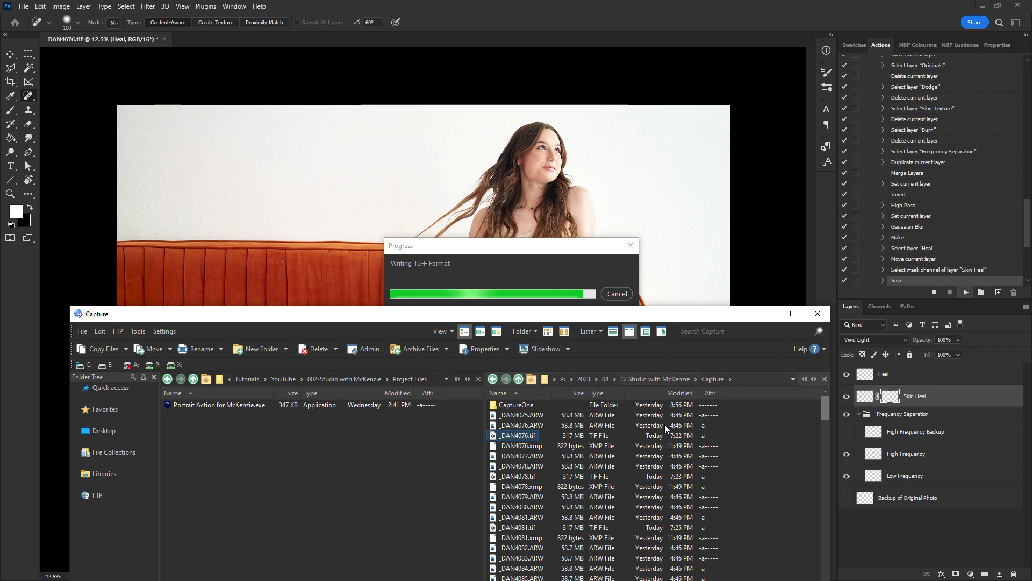